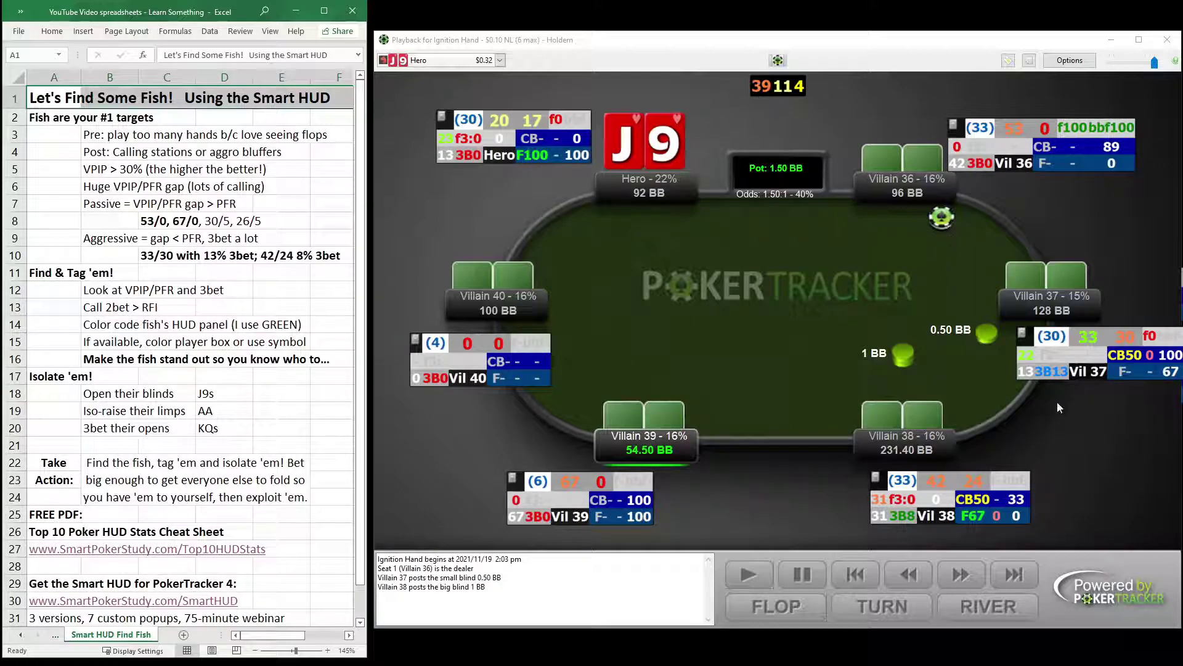
Step: Select the Top 10 Poker HUD Stats Cheat Sheet note in Excel A25–A26 and switch to that PDF
mouse_move(609, 483)
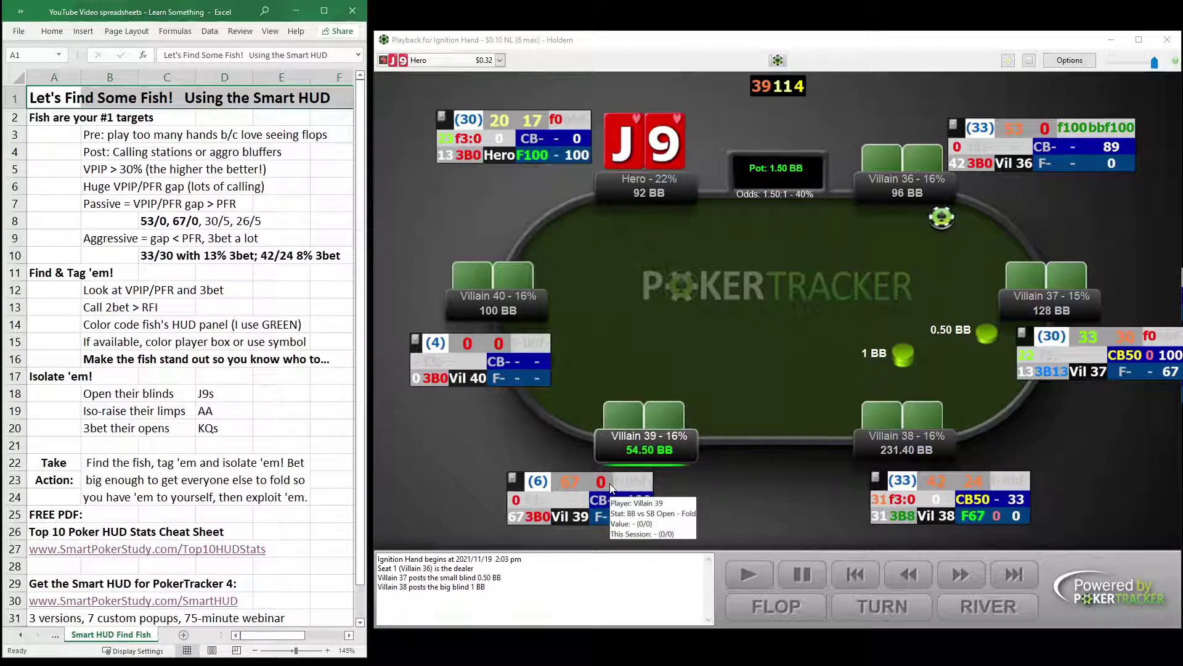
left_click(55, 517)
left_click(51, 530)
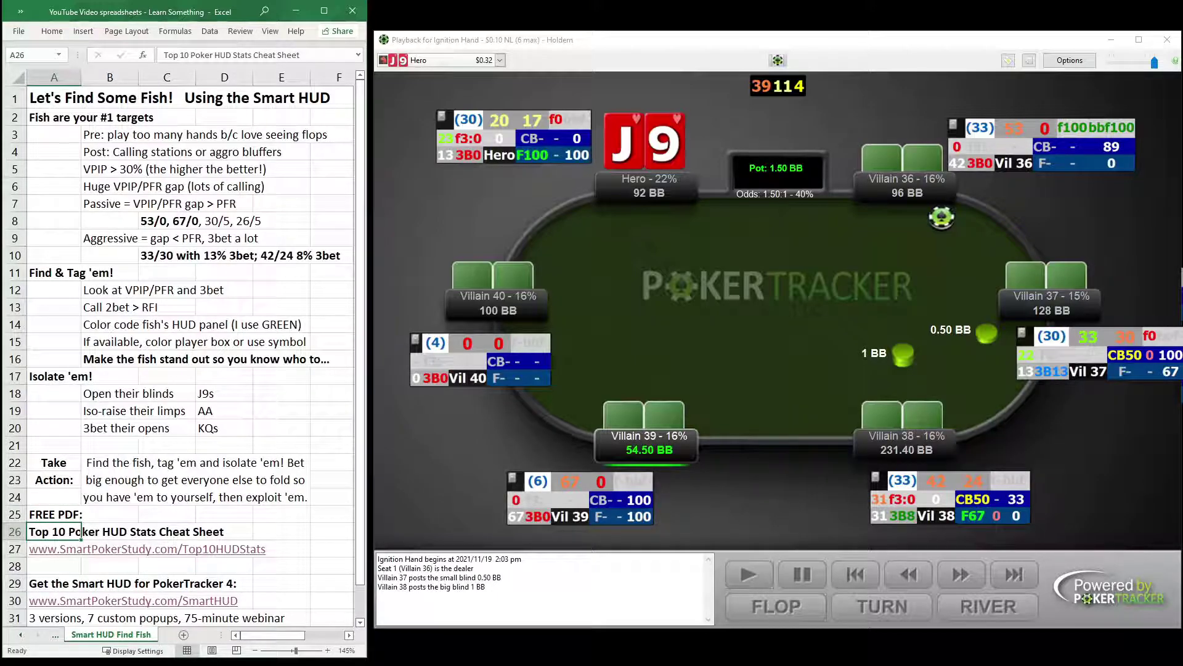
key("alt+Tab")
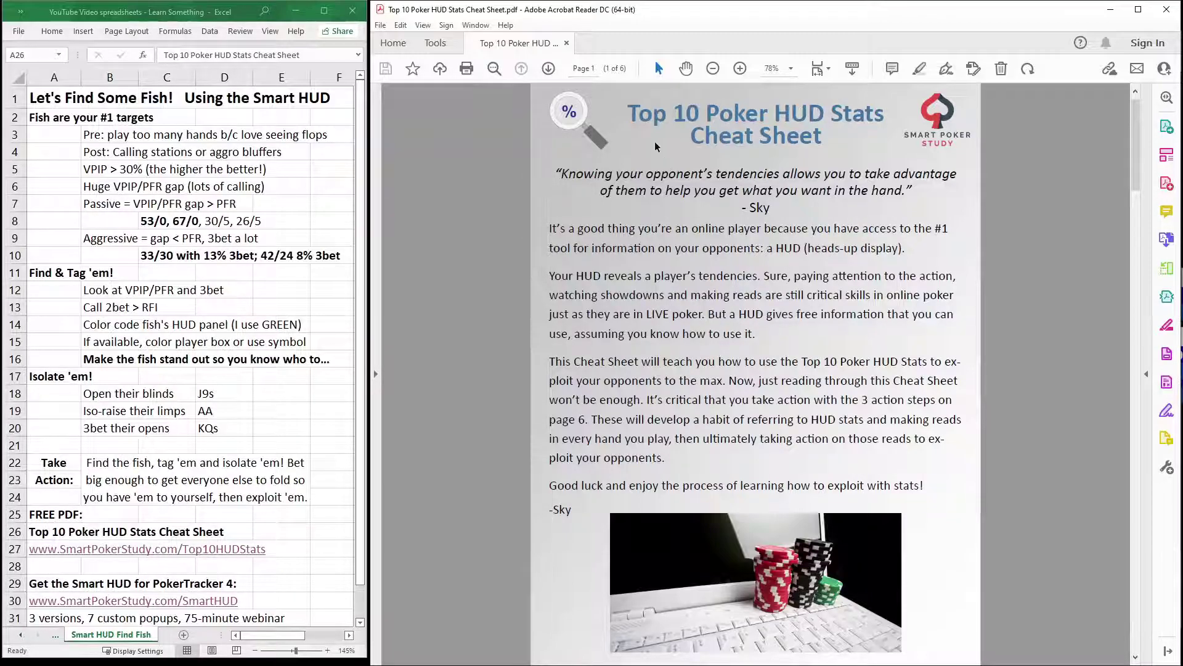
Step: Page through the VPIP/PFR, RFI/3bet, ATS/Fold to Steal and flop Cbet pages
left_click(549, 69)
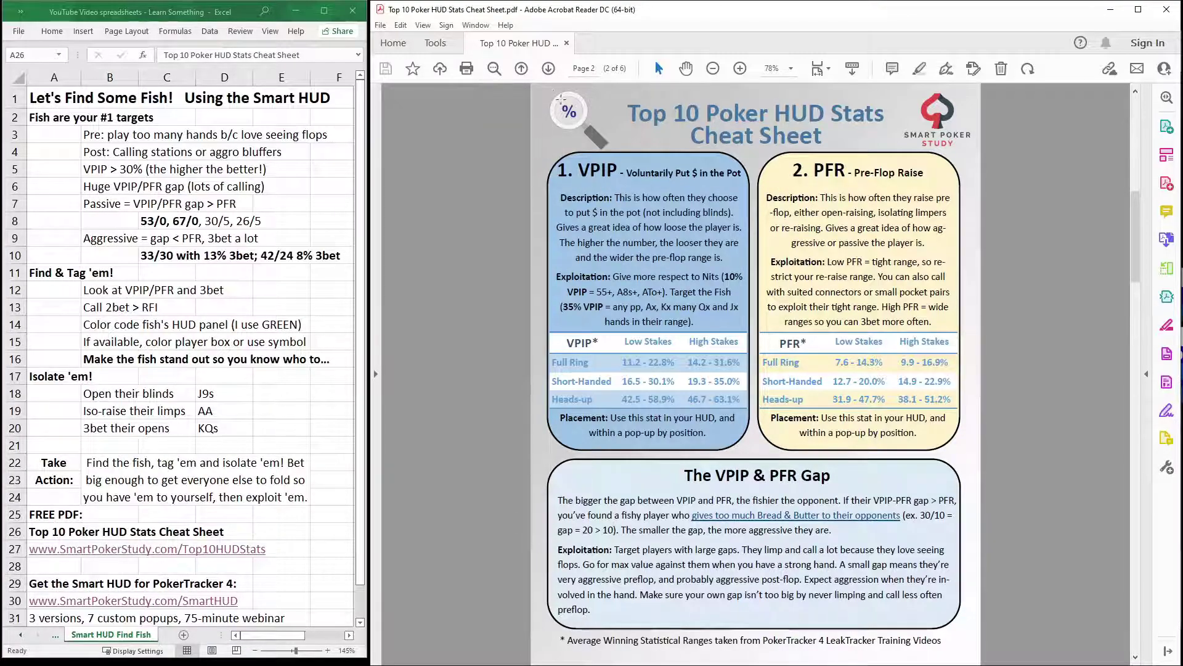
left_click(550, 69)
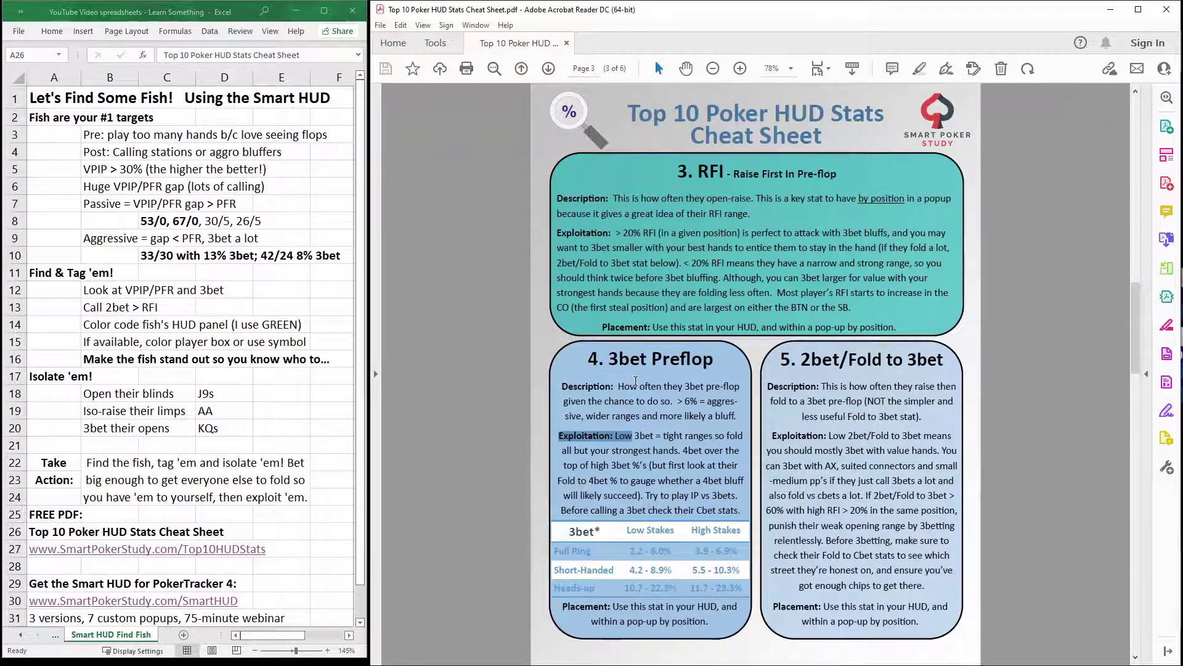
left_click(549, 69)
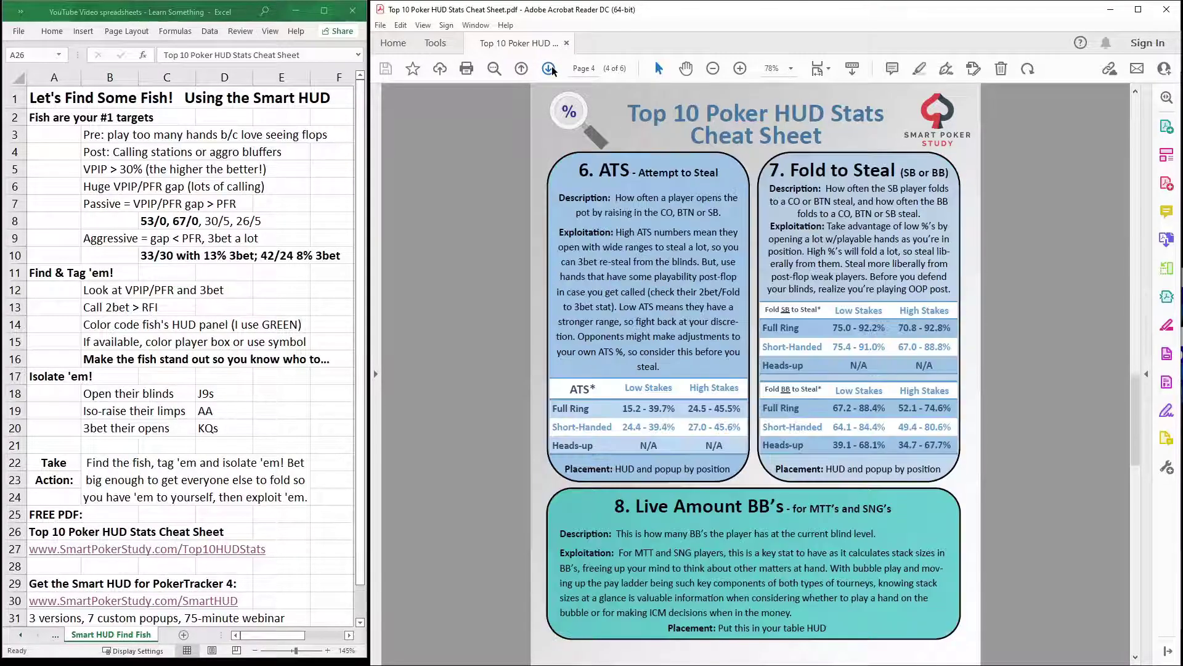
left_click(549, 69)
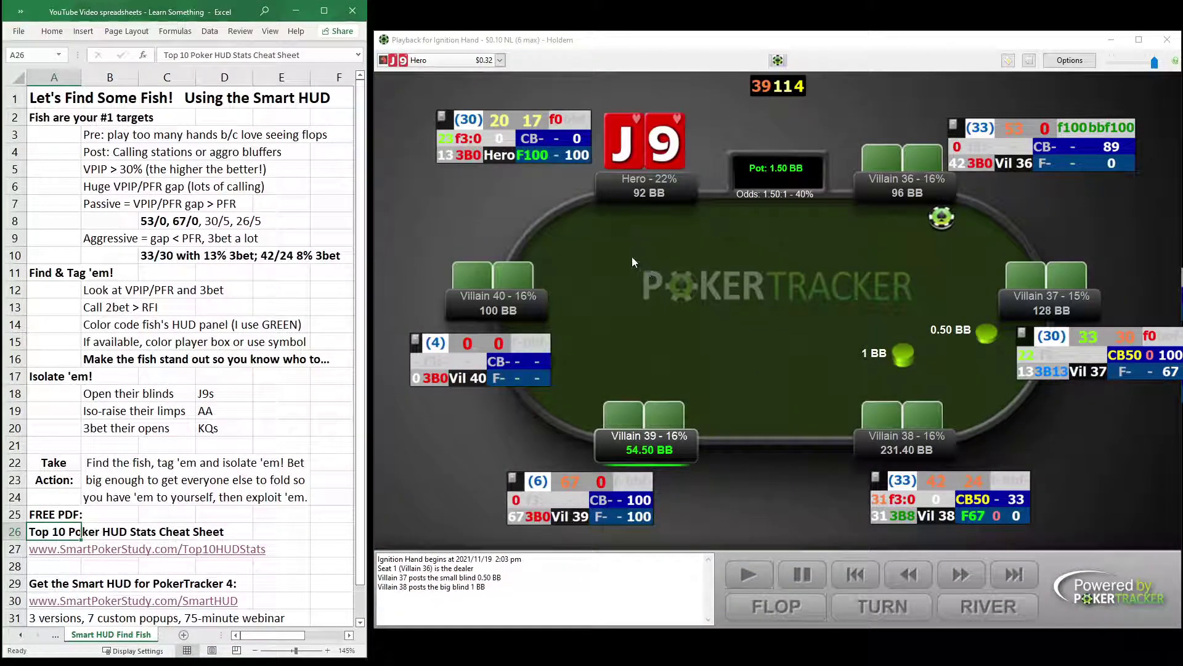
mouse_move(498, 122)
mouse_move(570, 132)
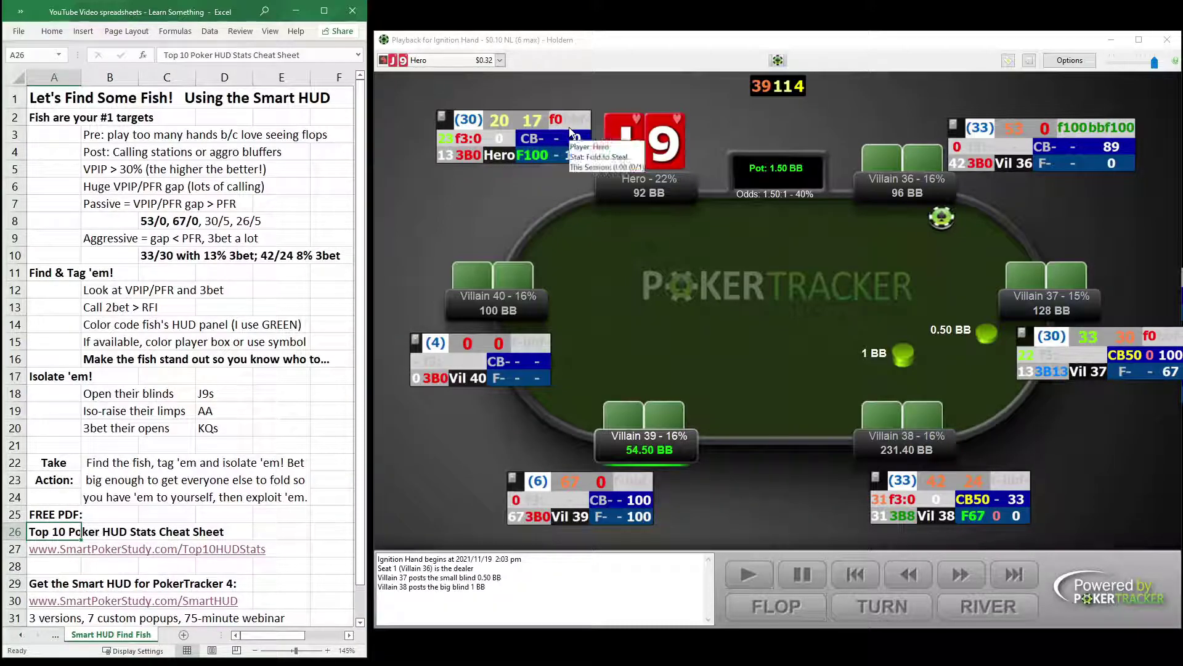
mouse_move(447, 141)
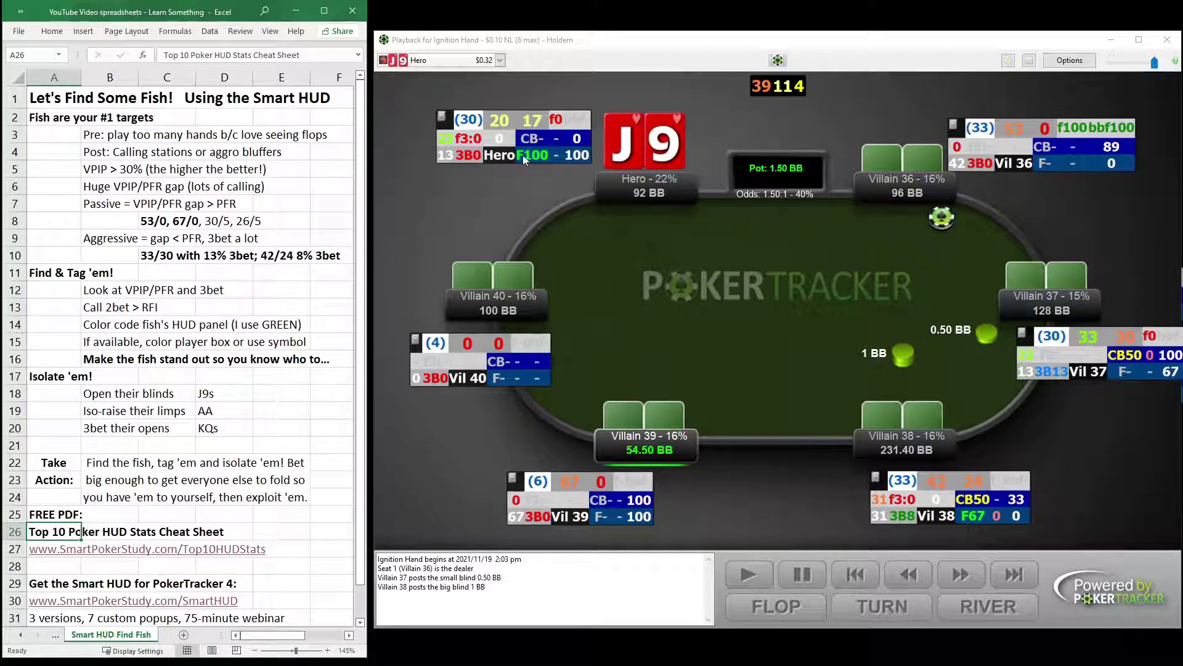
mouse_move(552, 157)
left_click(209, 148)
left_click(53, 118)
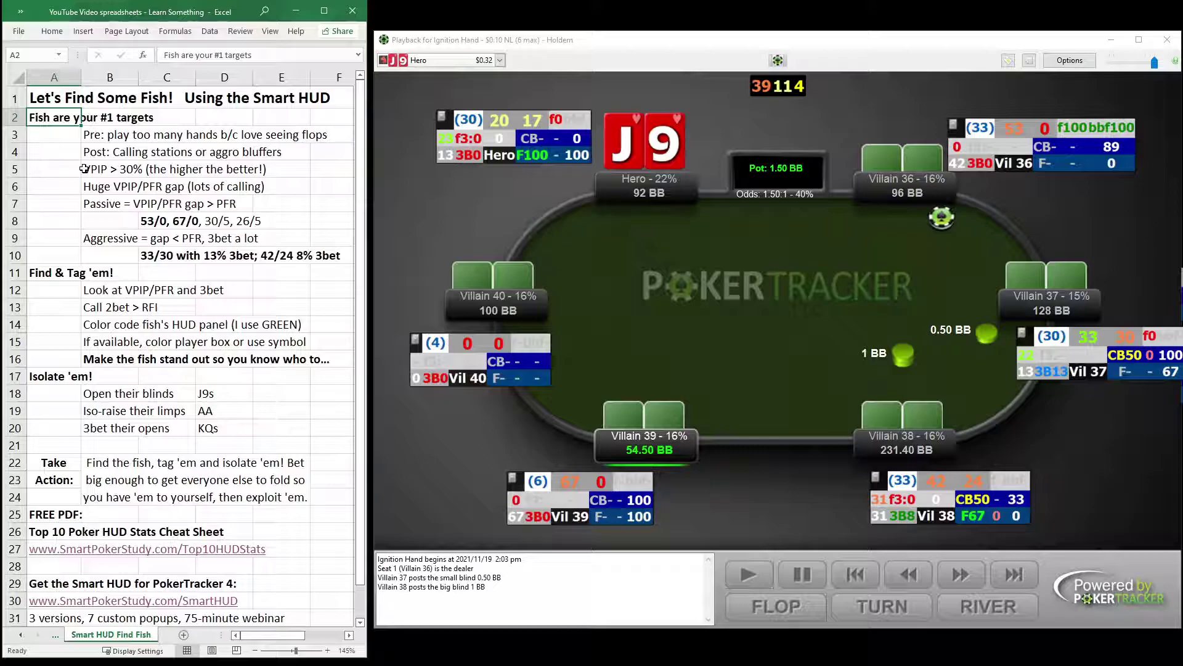
key("Down")
key("Right")
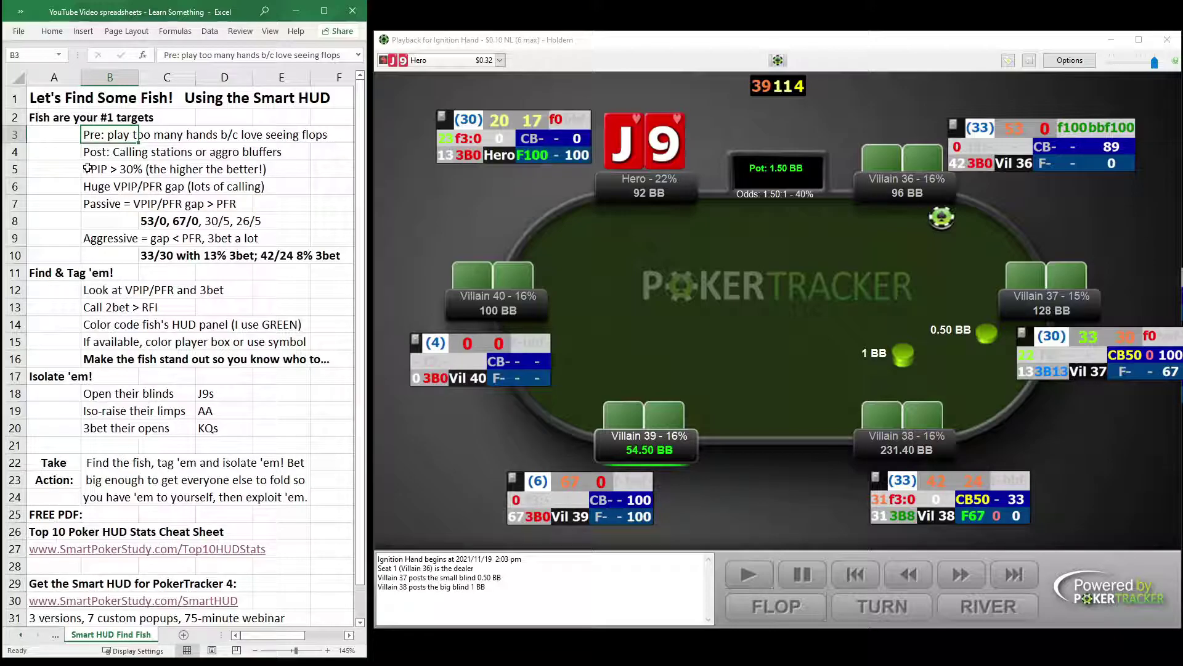
left_click(103, 153)
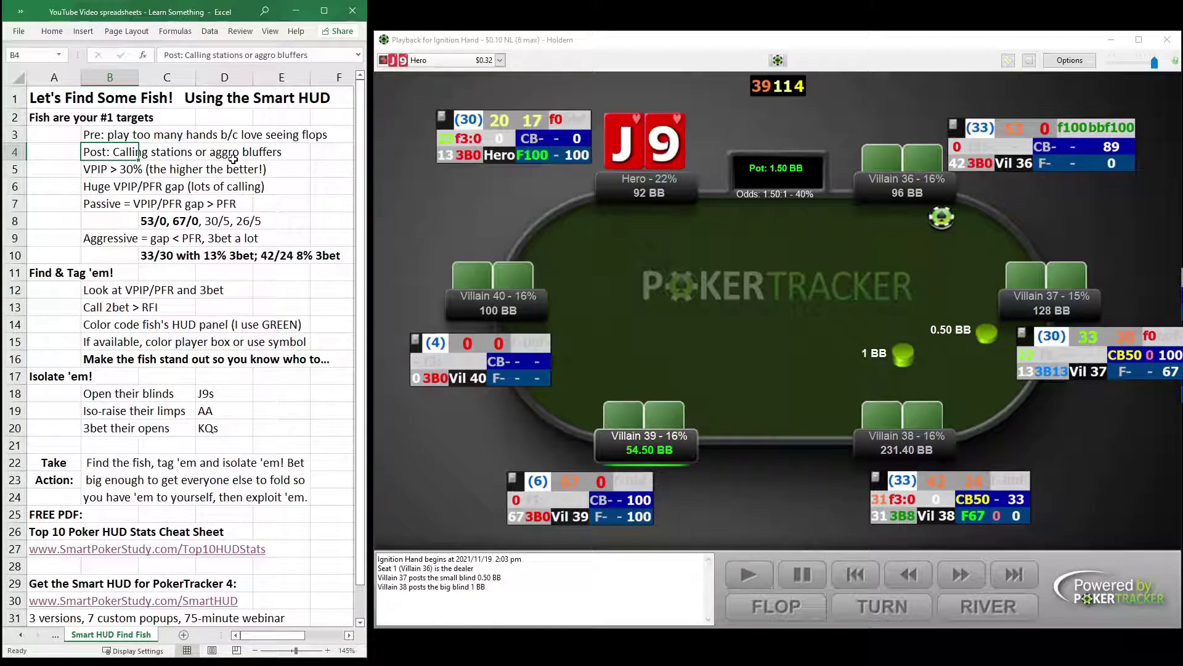
left_click(120, 171)
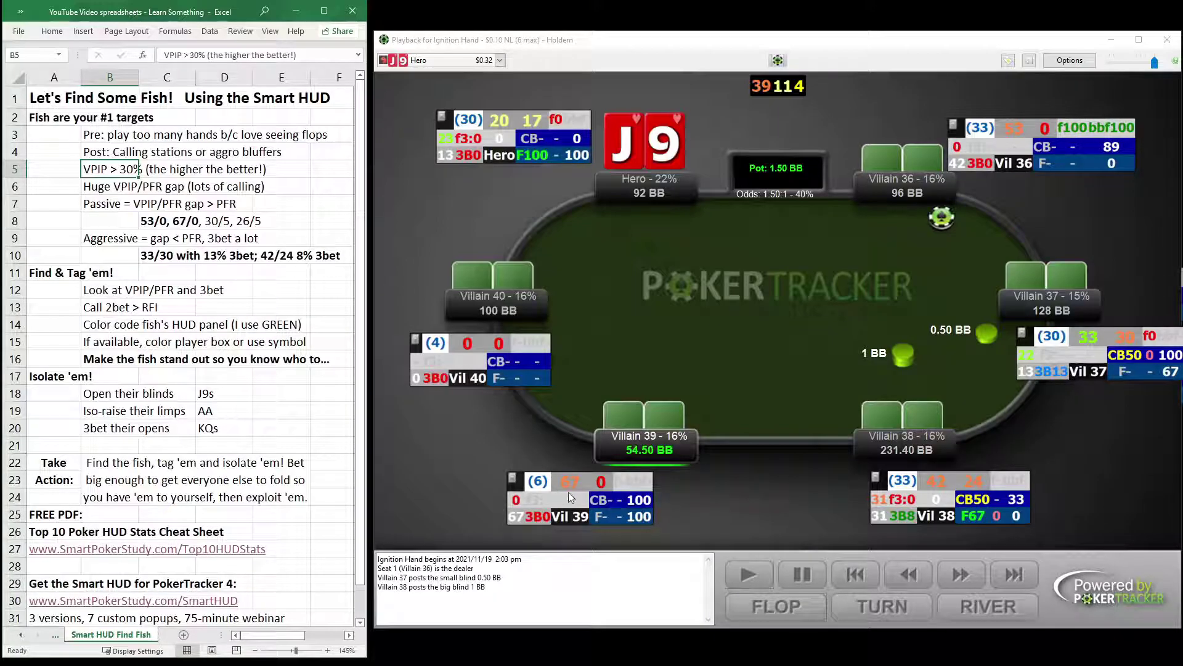
Step: In Flopzilla, glance at the matchups table and set the starting-hand range to 33.2%
mouse_move(573, 483)
key("alt+Tab")
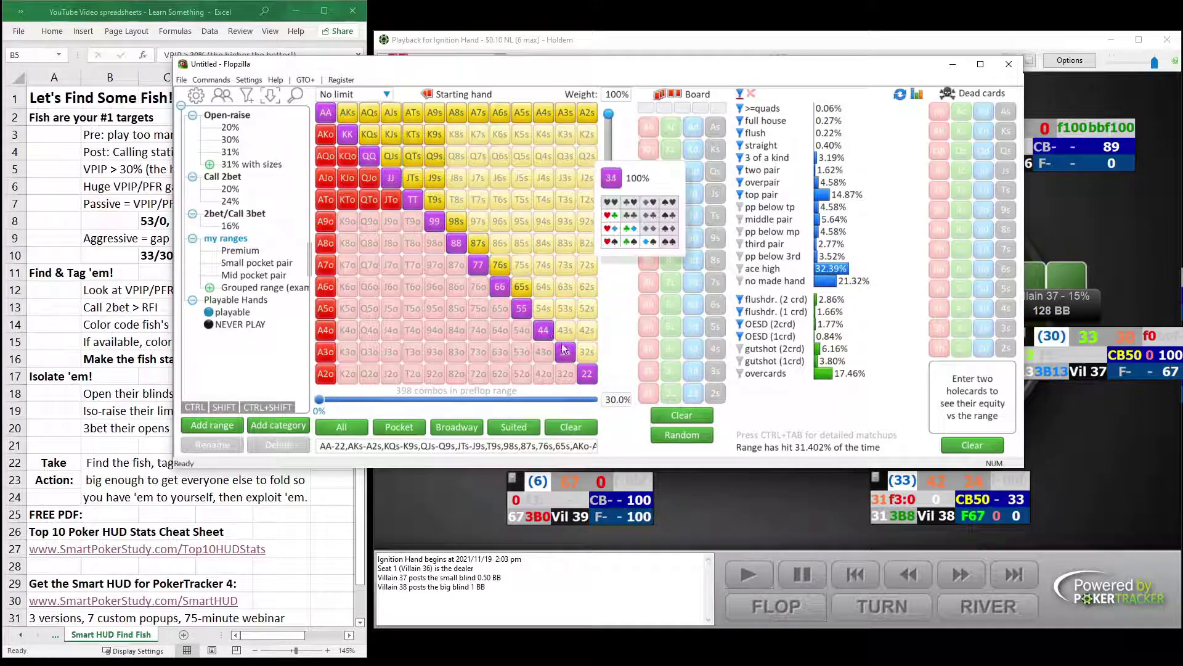
mouse_move(393, 185)
mouse_move(435, 179)
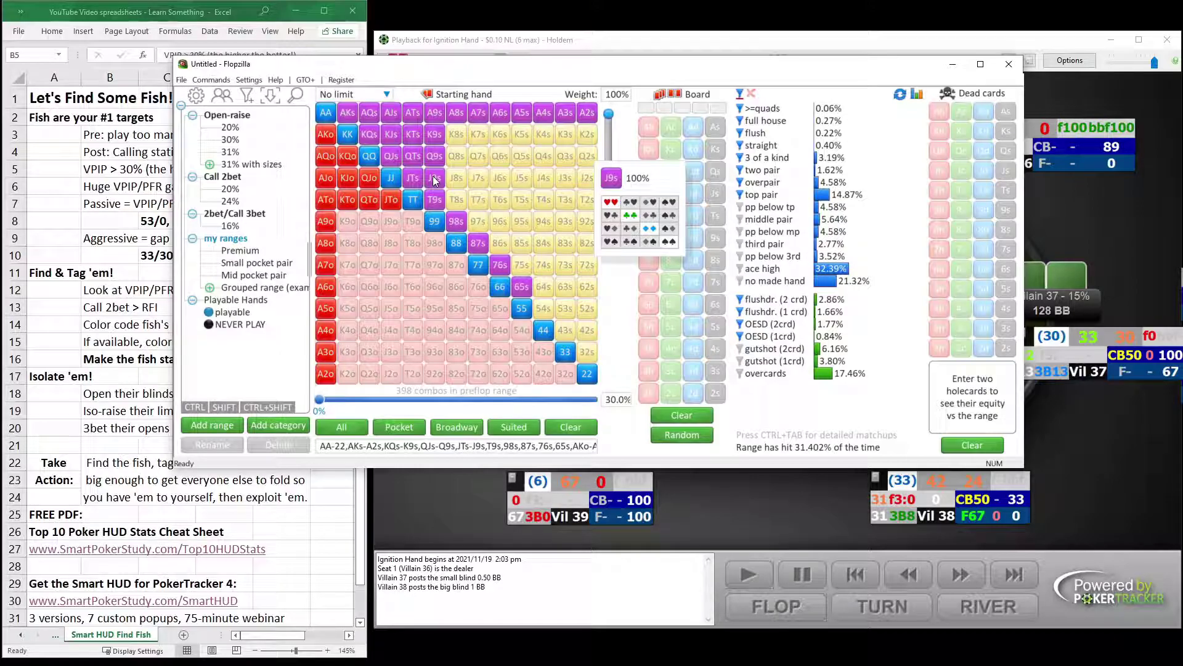
key("ctrl+Tab")
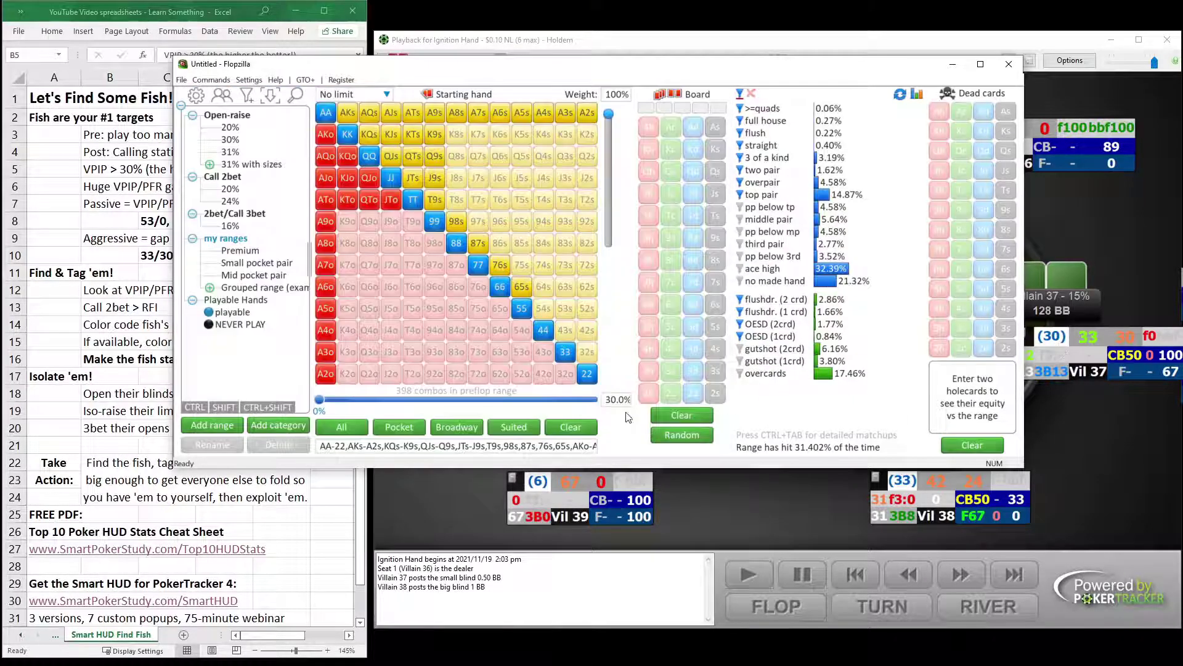
double_click(618, 400)
type("33.2")
key("Return")
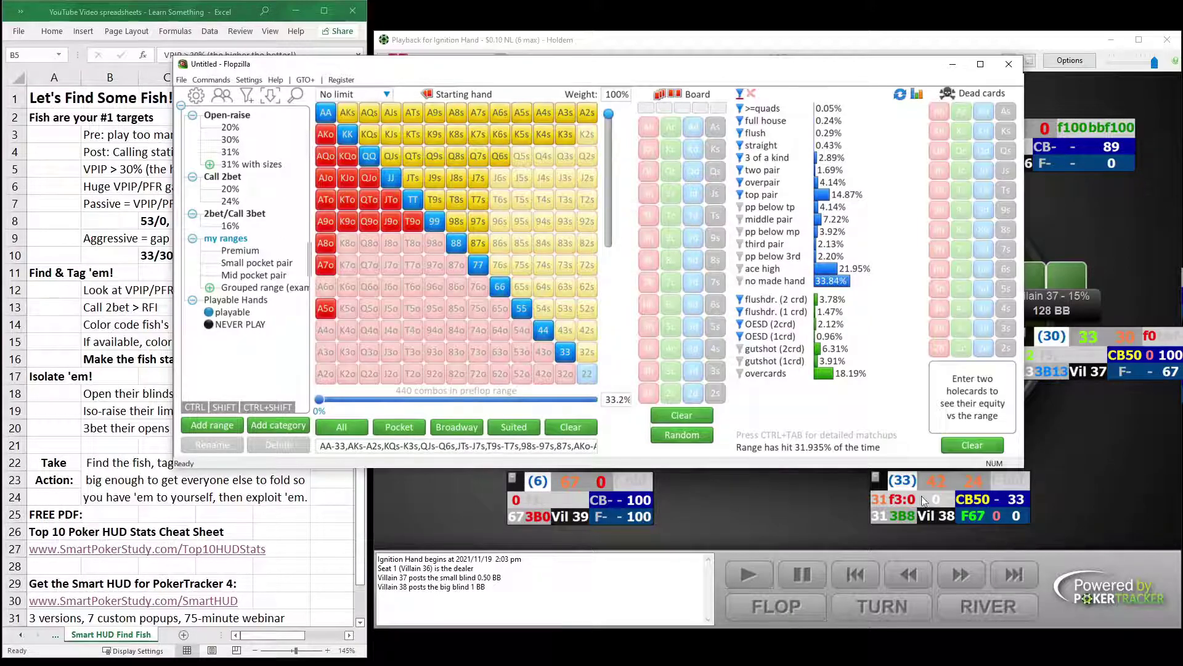
Step: Widen the range to 42.1% (558 combos), toggling A2o on and back off
double_click(619, 400)
type("42.1")
key("Return")
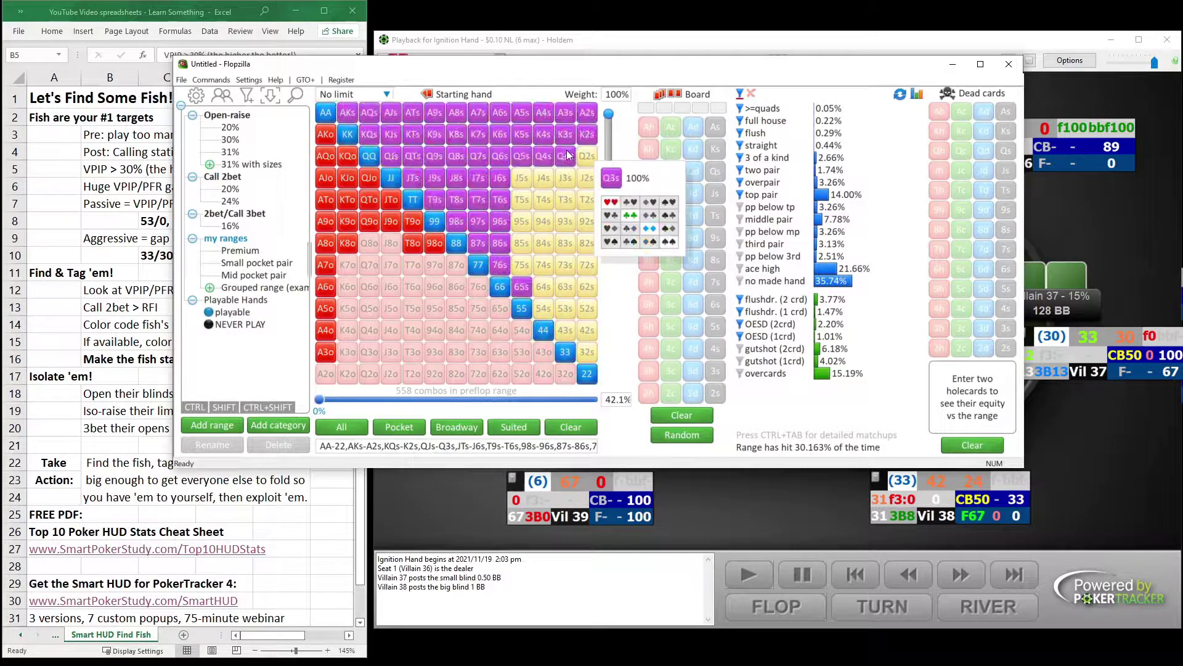
left_click(327, 375)
left_click(327, 374)
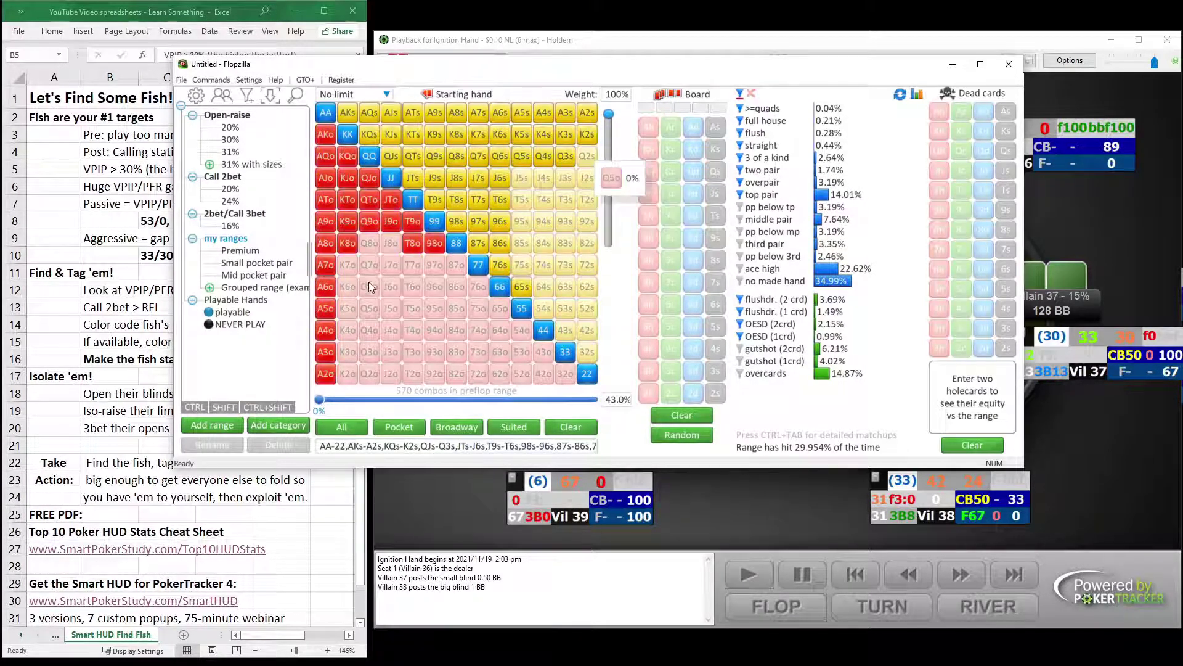
key("ctrl")
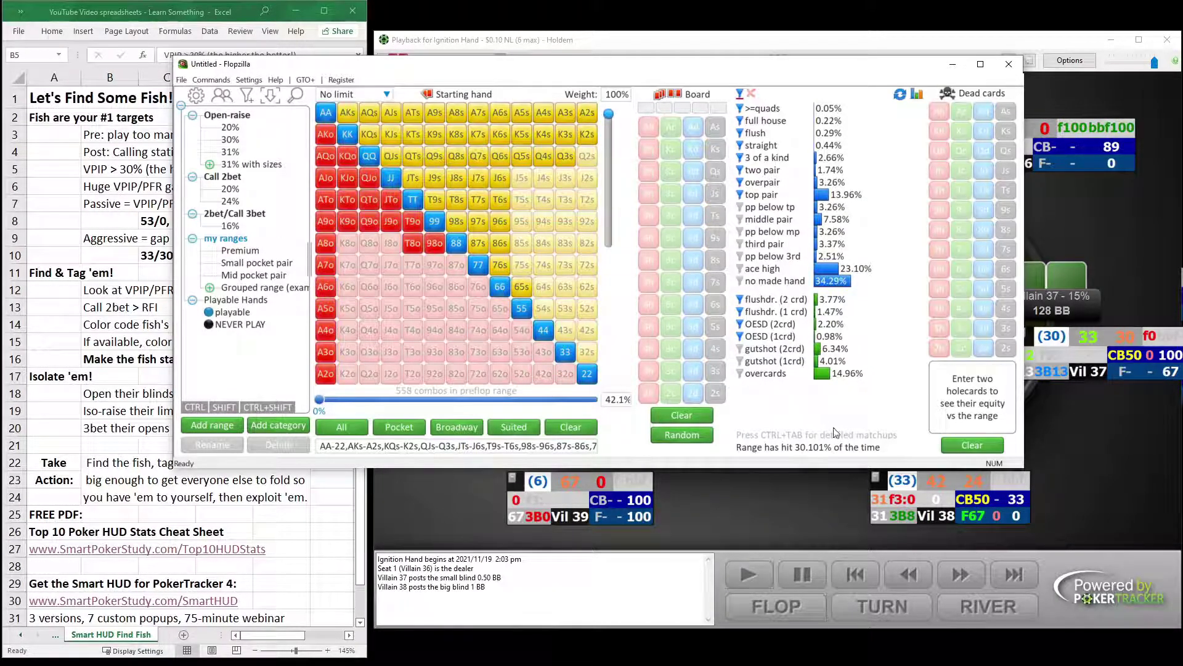
left_click(1083, 254)
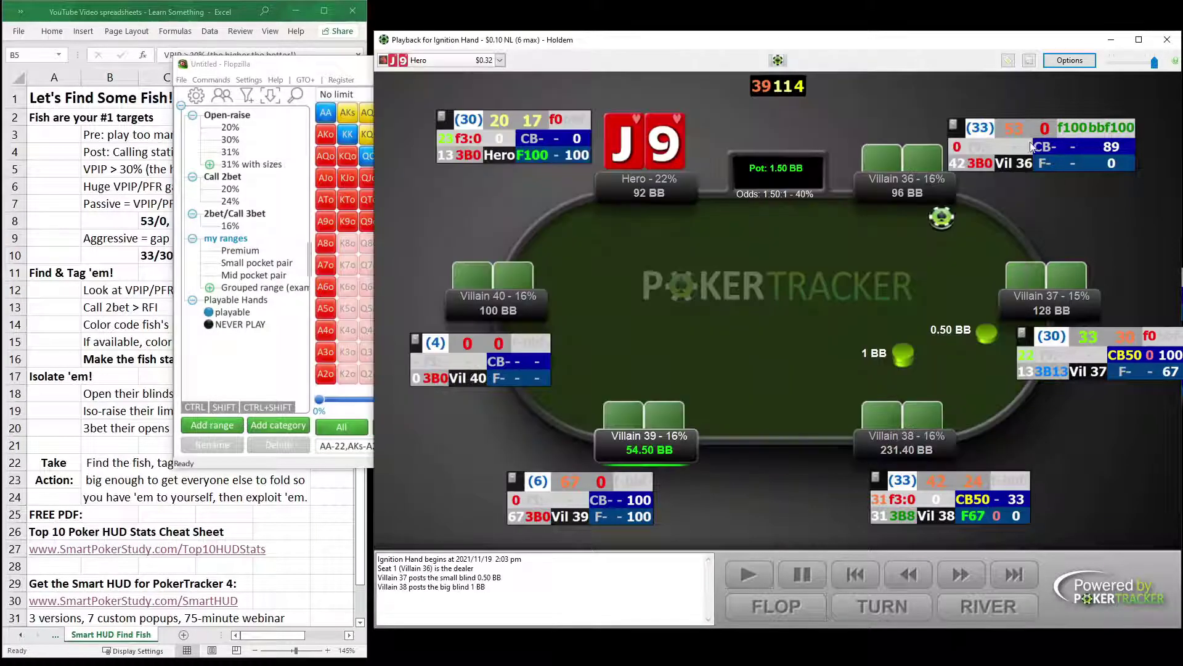
left_click(359, 81)
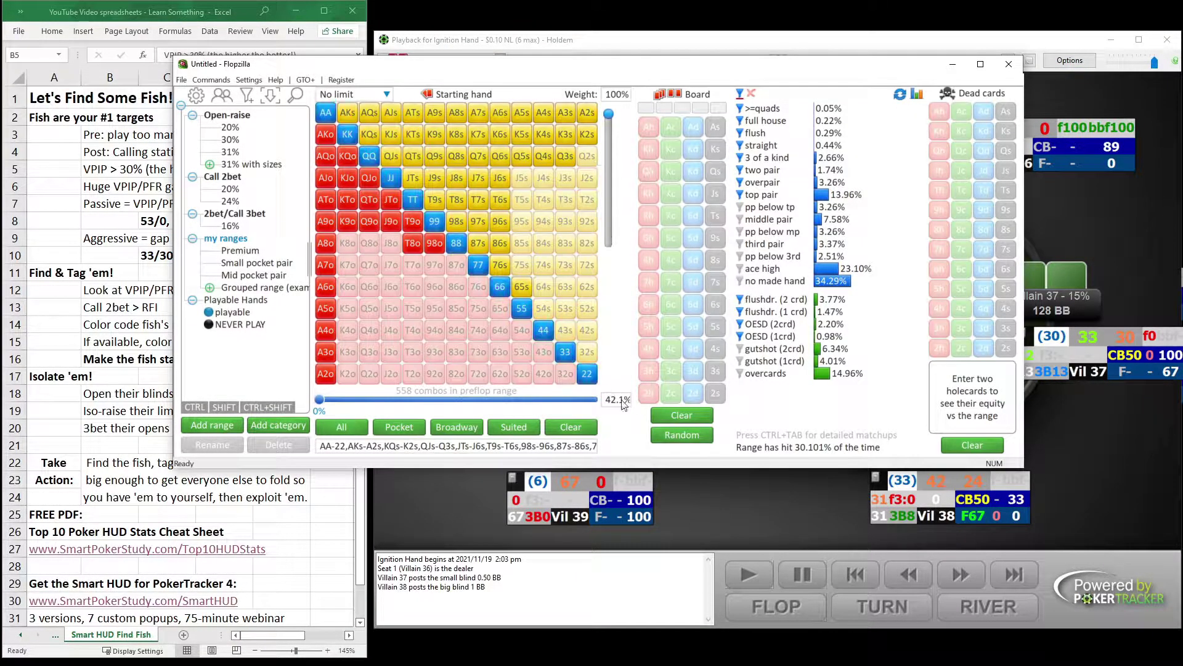
Step: Set the range to 53.2%, then 67% to match Villain 39's VPIP
type("53.2")
key("Return")
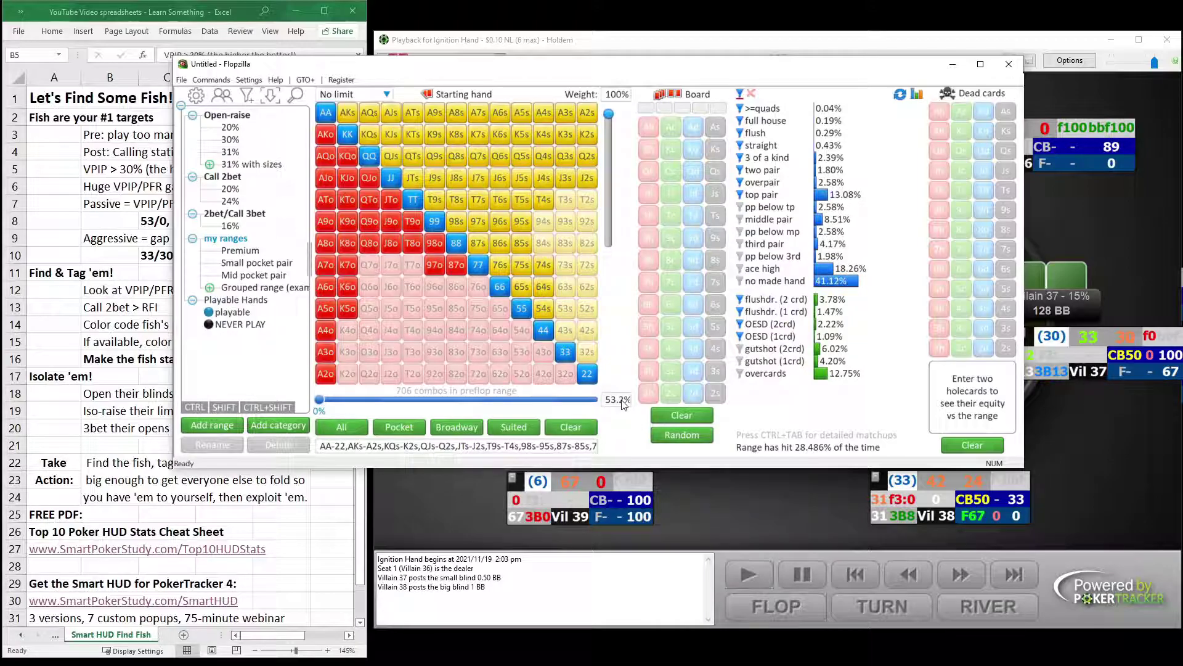
double_click(624, 400)
type("67")
mouse_move(563, 486)
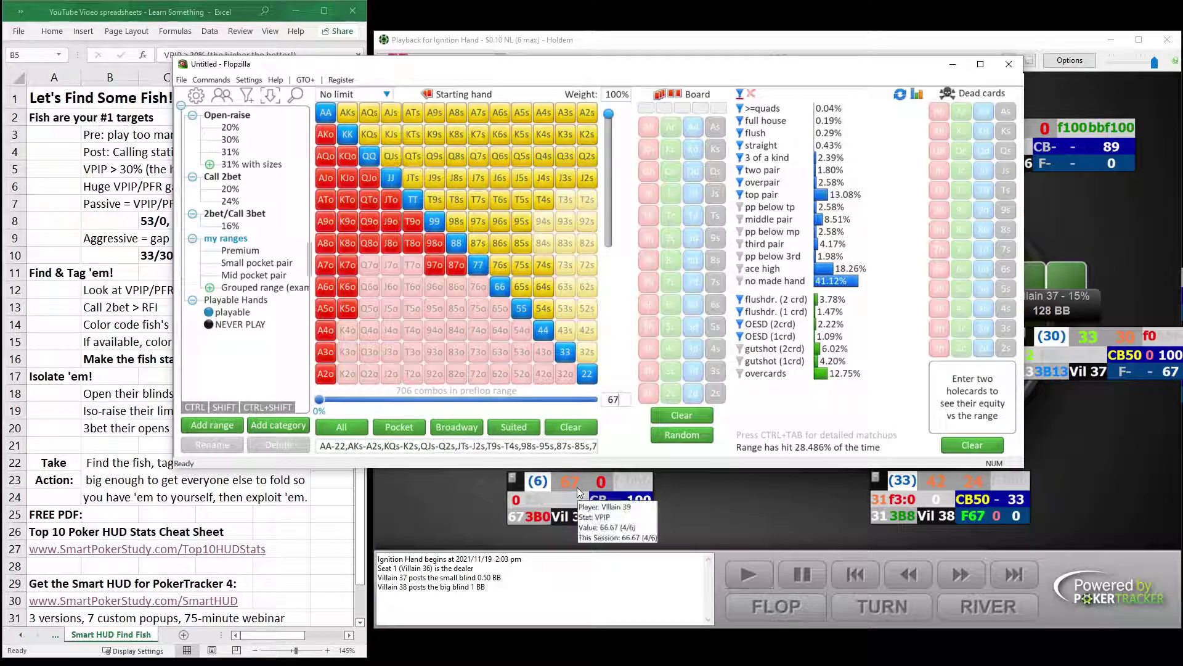
key("Return")
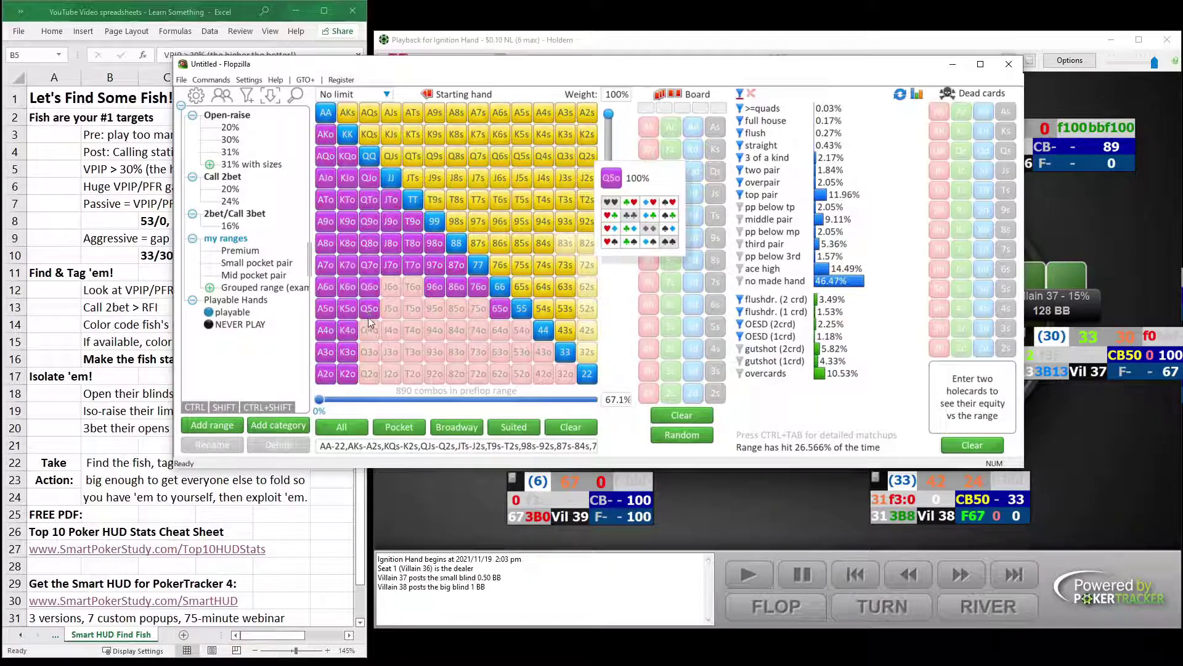
Step: Remove Q6o, Q5o and 96o, add suited 83s–32s for 66.5%, then close Flopzilla
left_click_drag(370, 309, 369, 287)
left_click(431, 287)
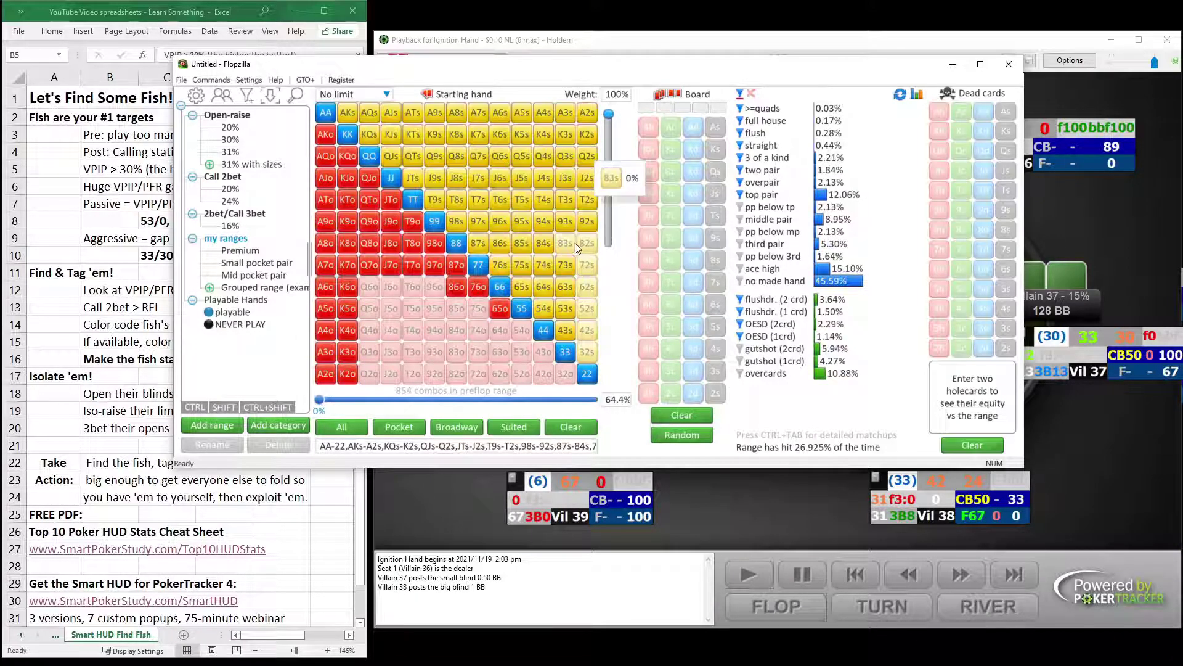
left_click_drag(575, 243, 589, 359)
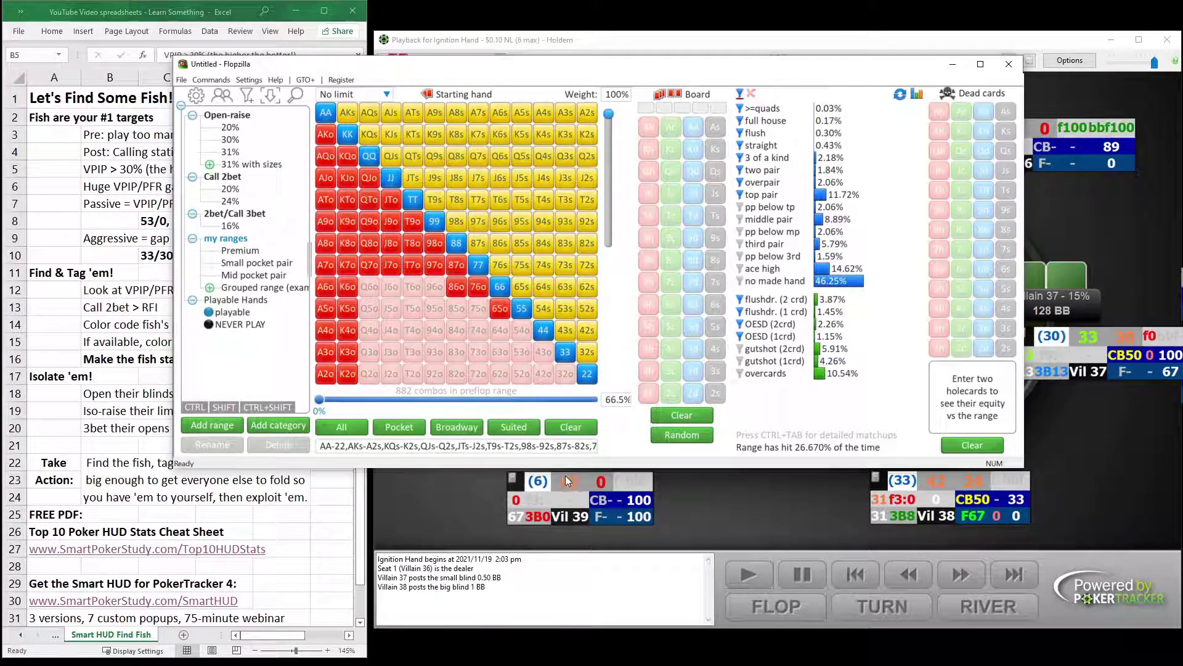
mouse_move(567, 487)
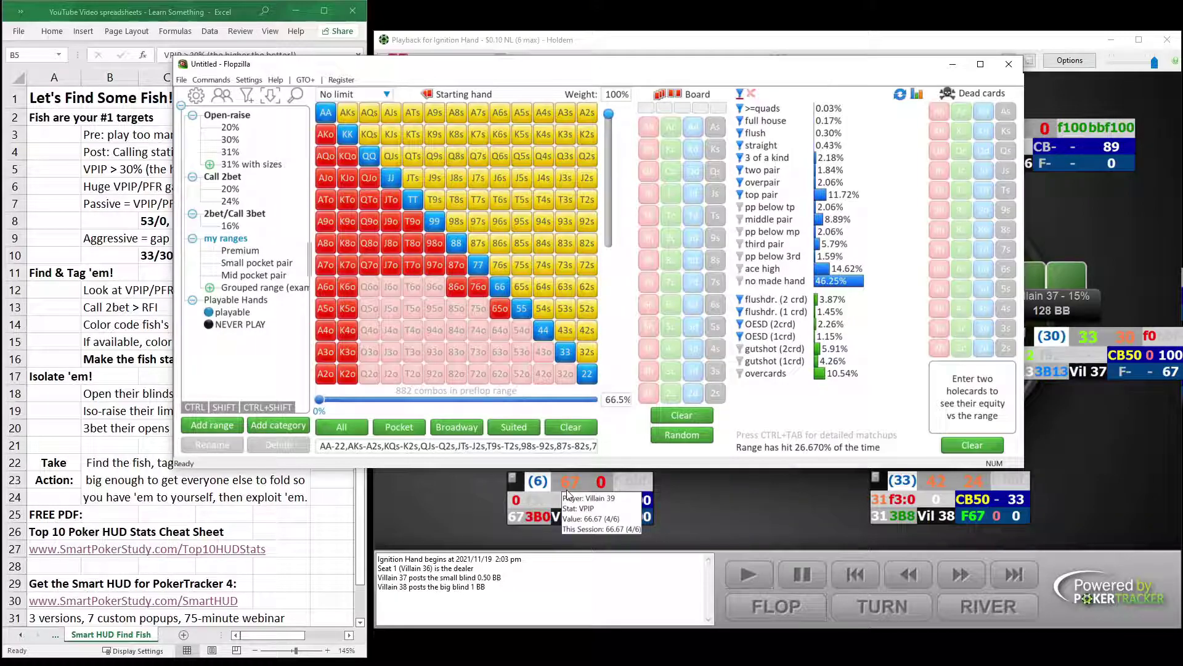
left_click(131, 170)
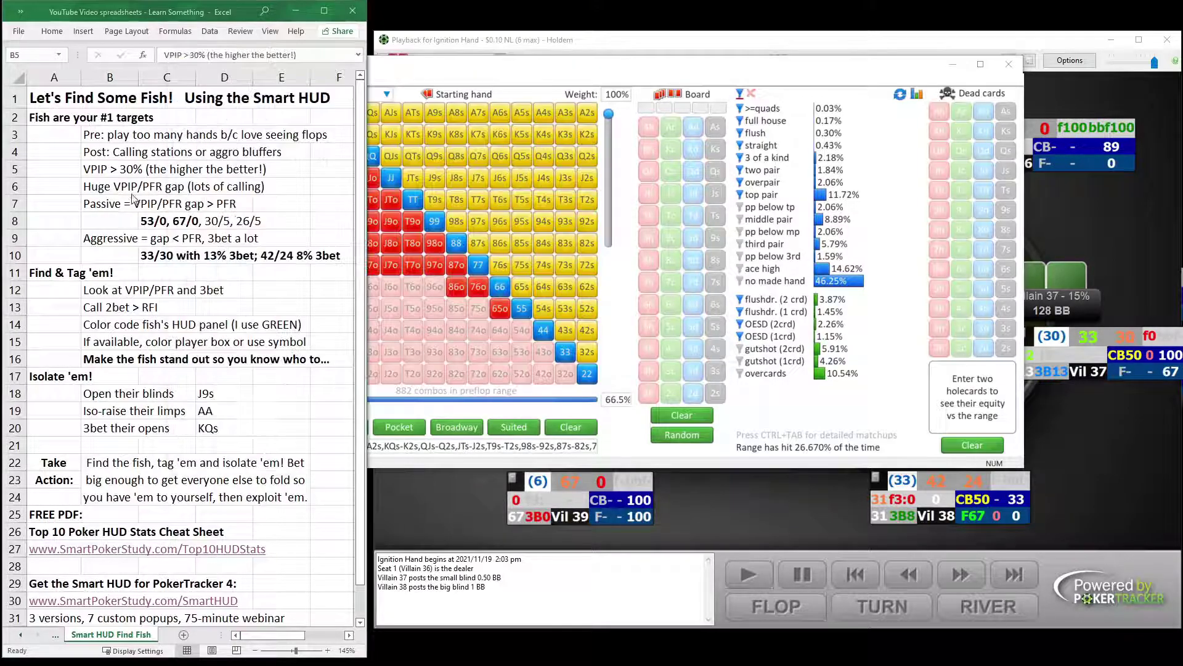
mouse_move(895, 121)
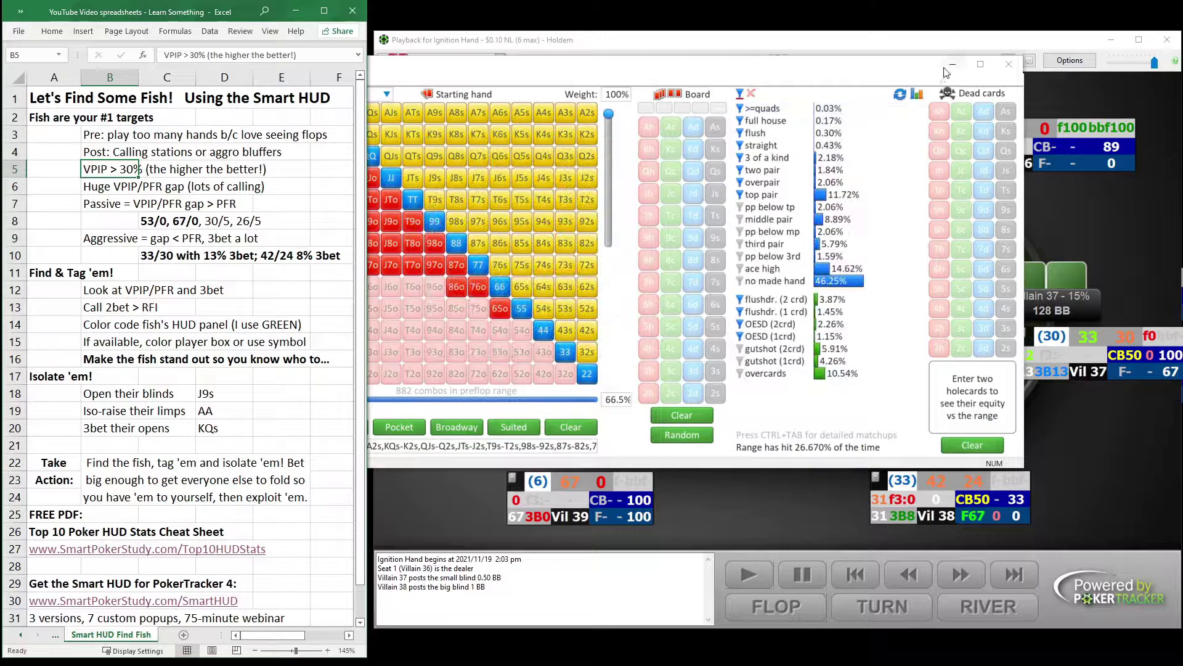
left_click(1009, 65)
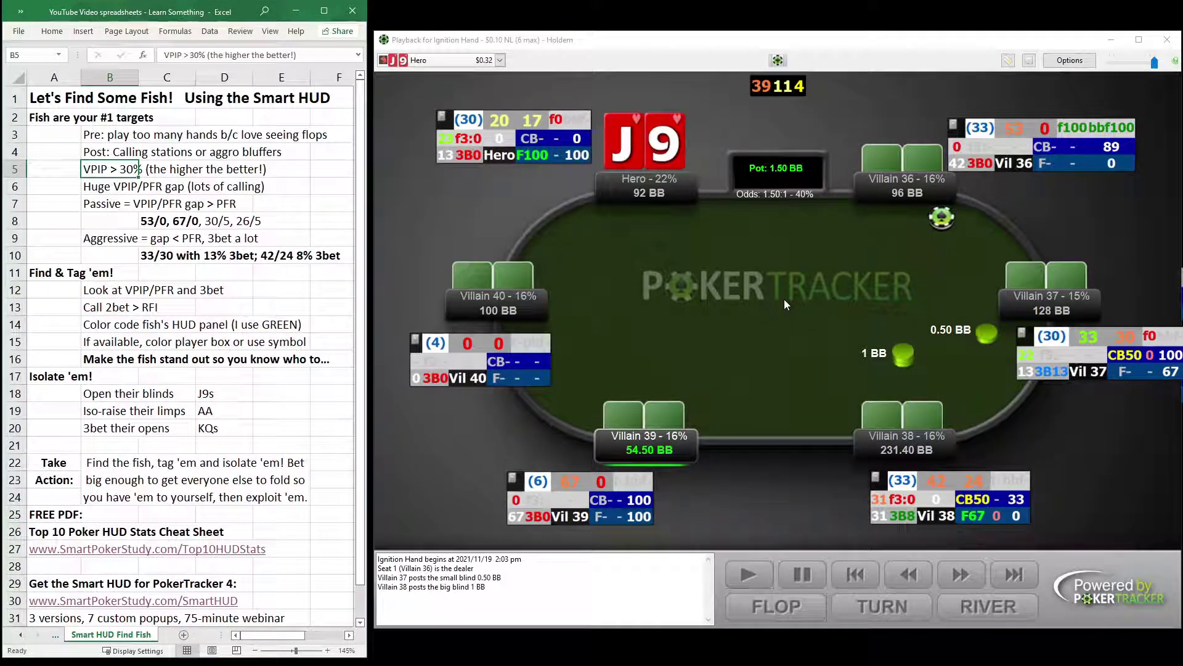
left_click(118, 188)
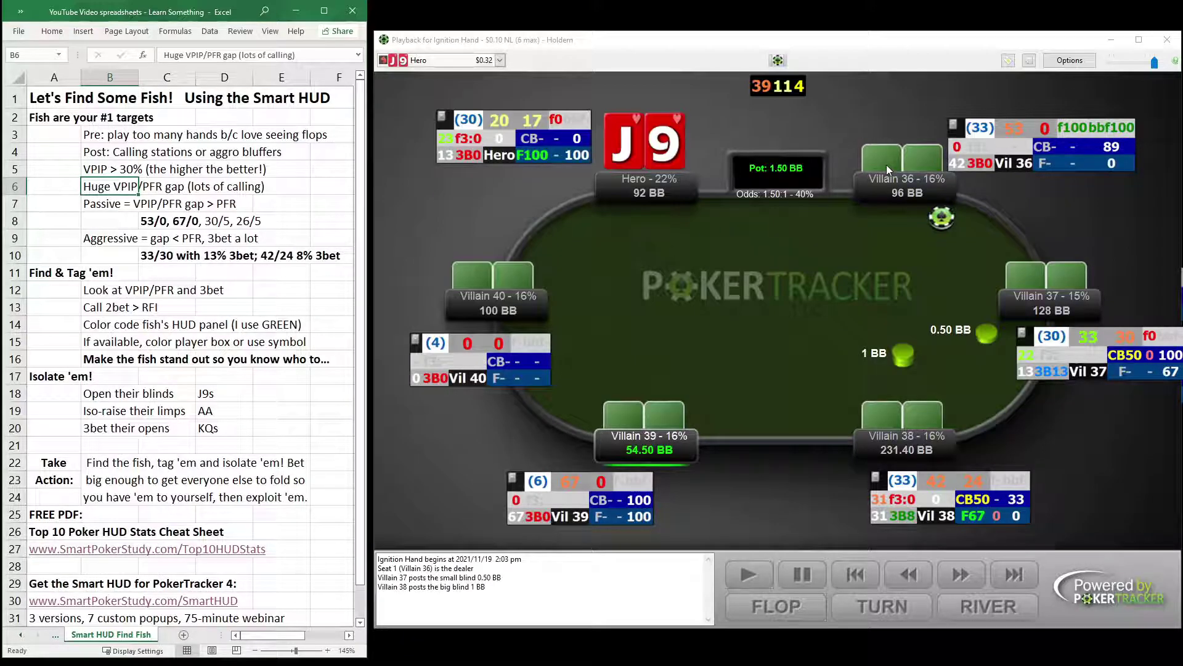
mouse_move(999, 132)
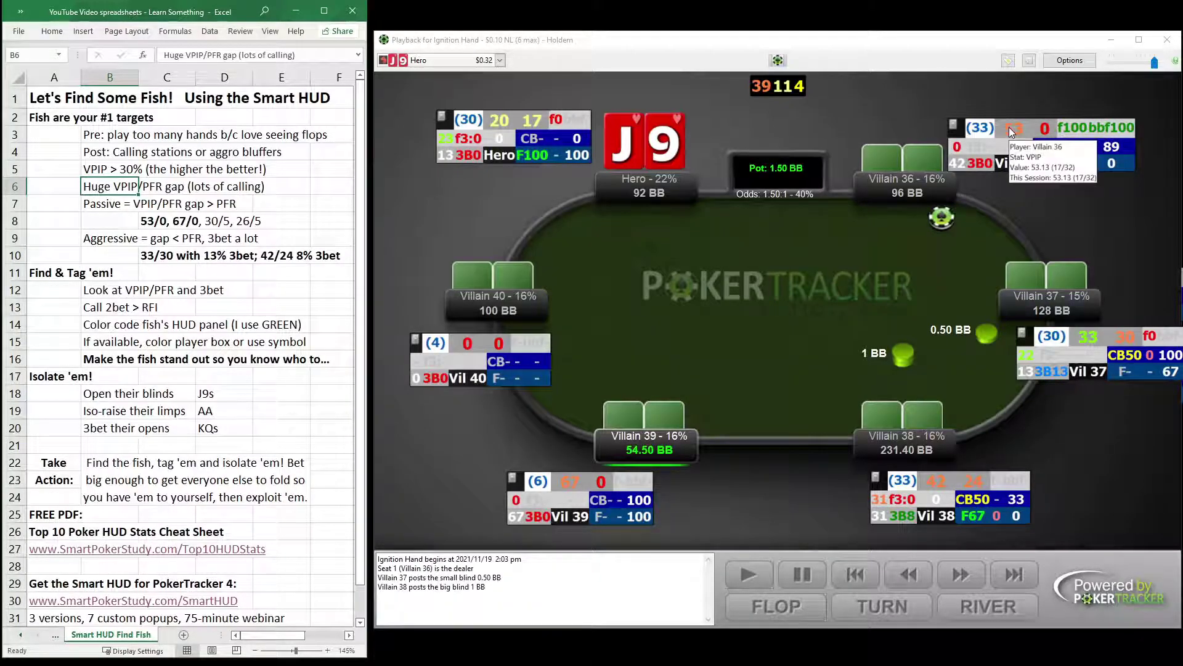
mouse_move(1046, 135)
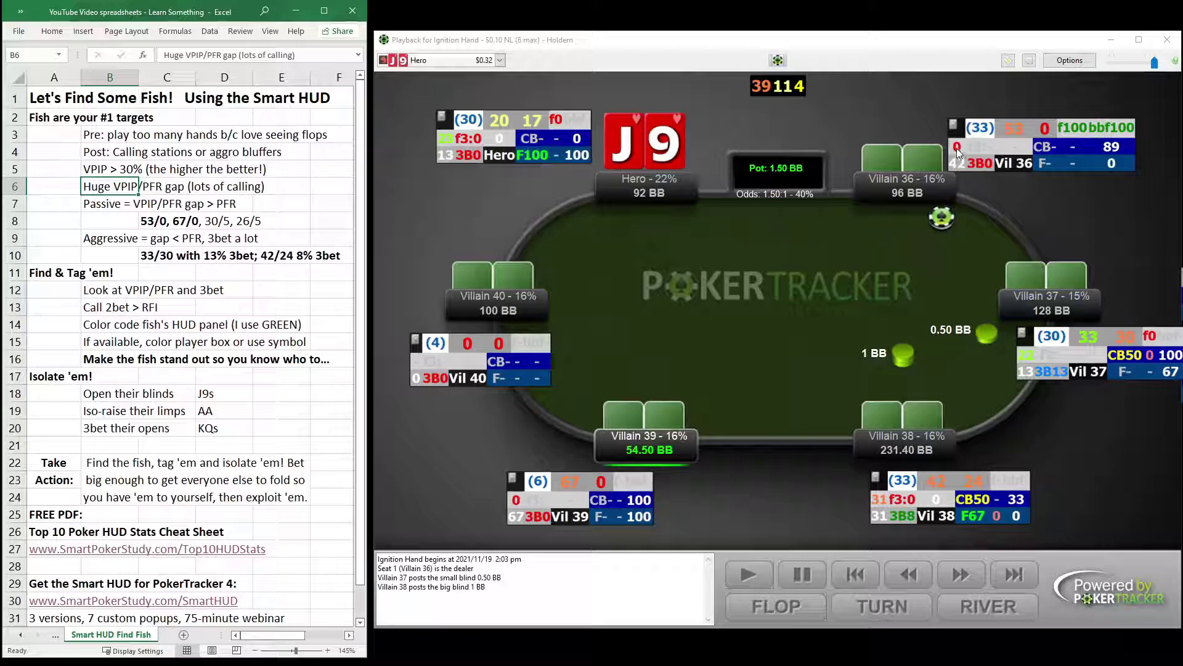
mouse_move(984, 167)
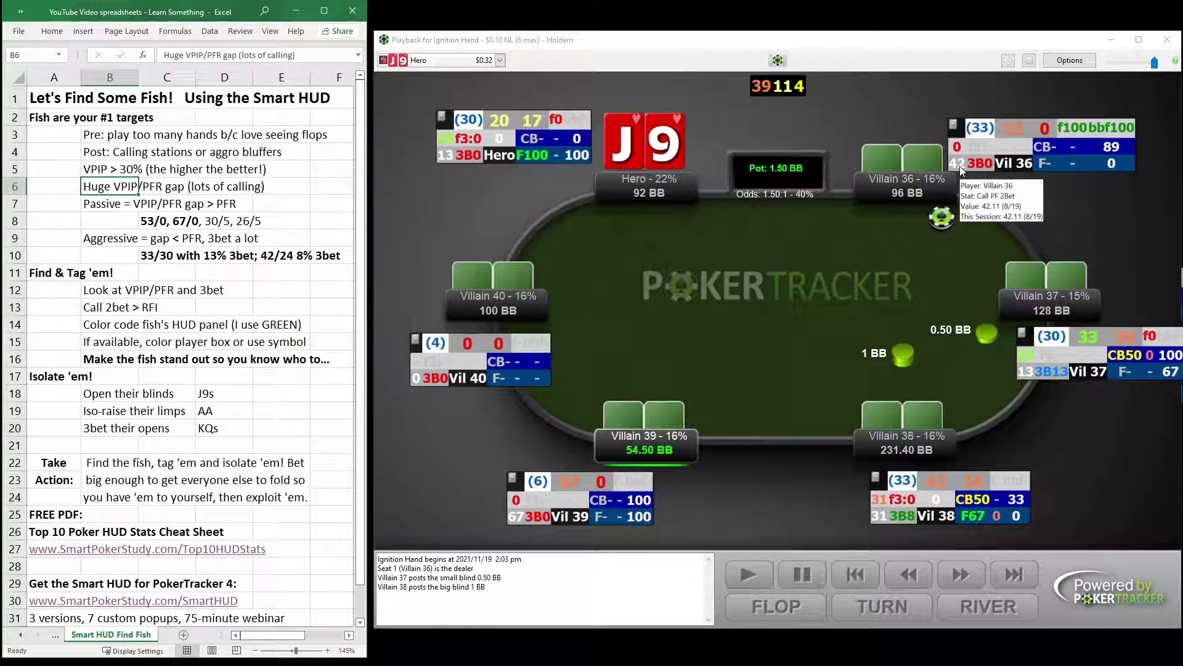
left_click(1014, 130)
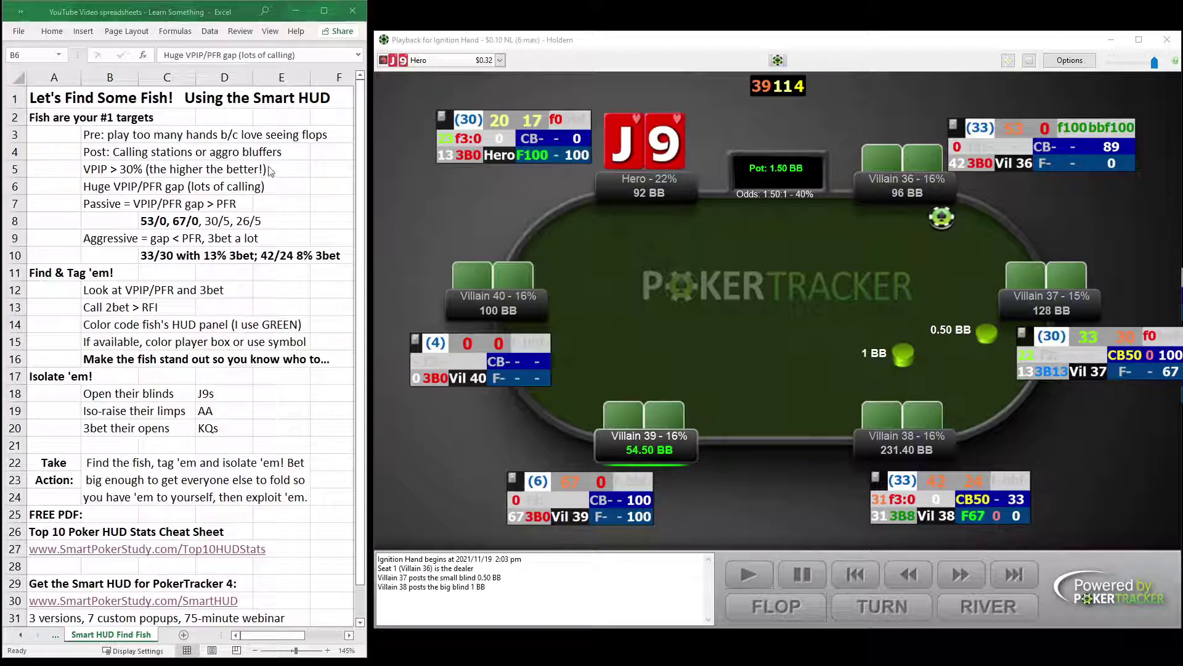
left_click(109, 204)
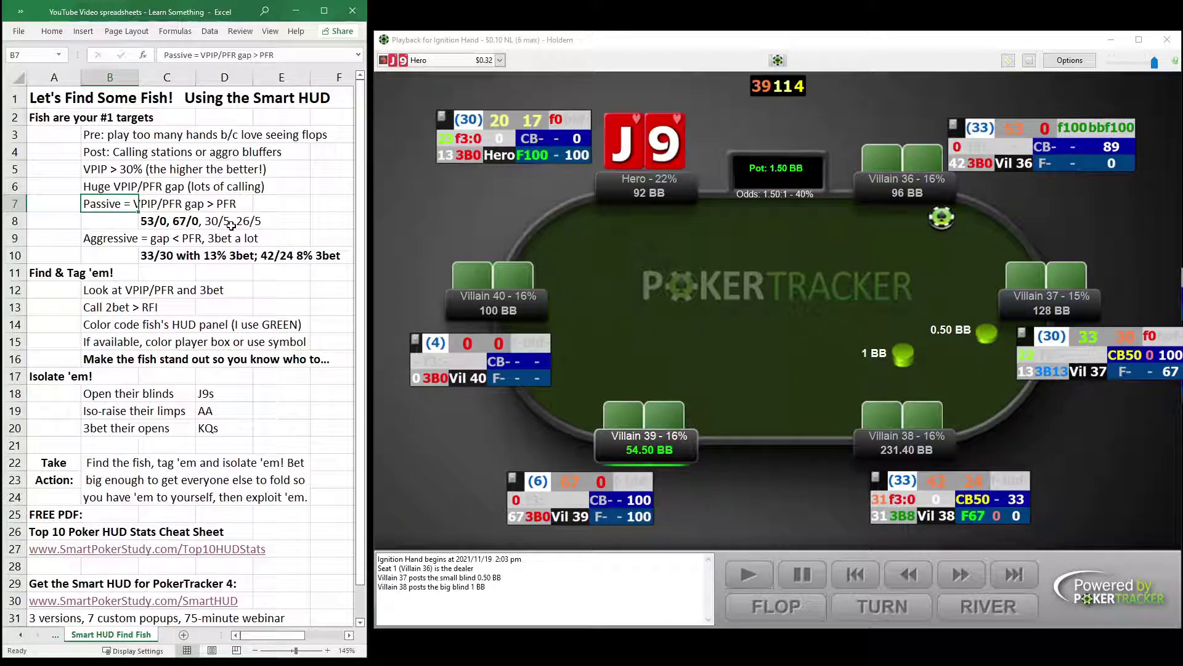
left_click(127, 240)
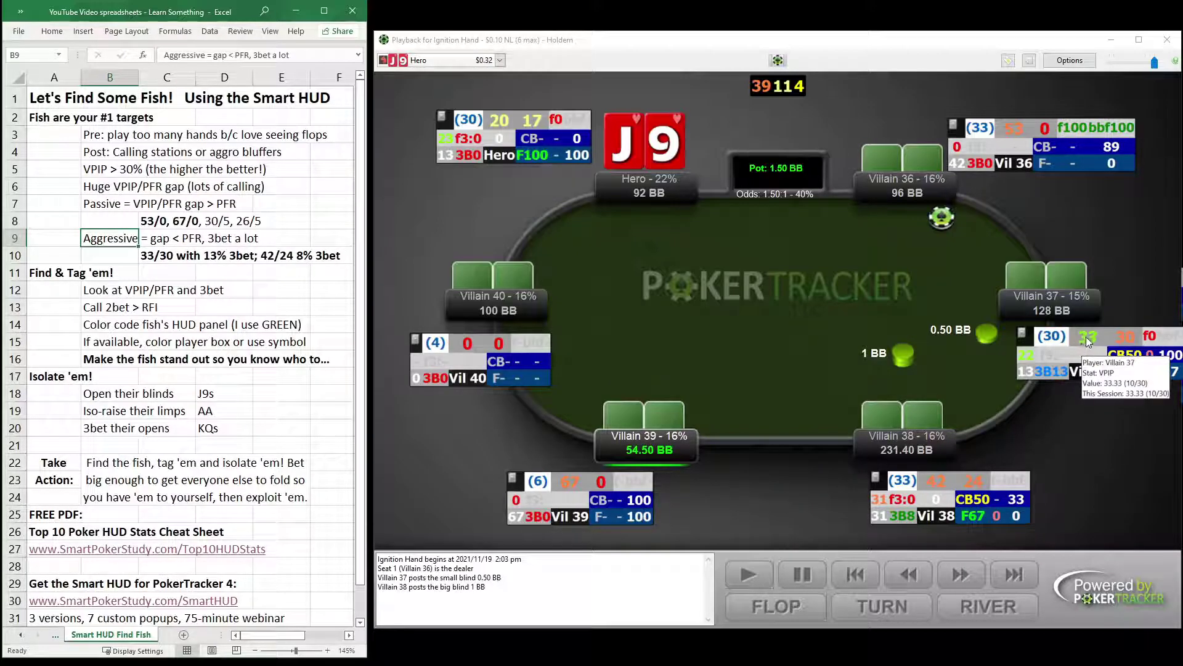
mouse_move(1119, 334)
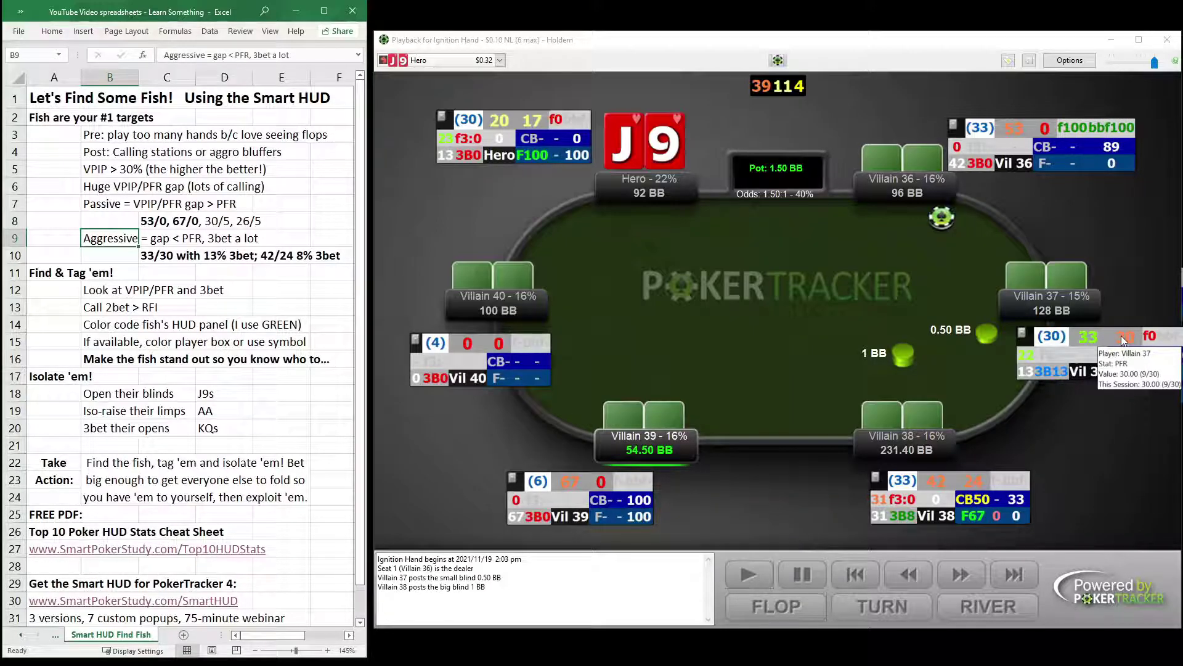
mouse_move(1030, 374)
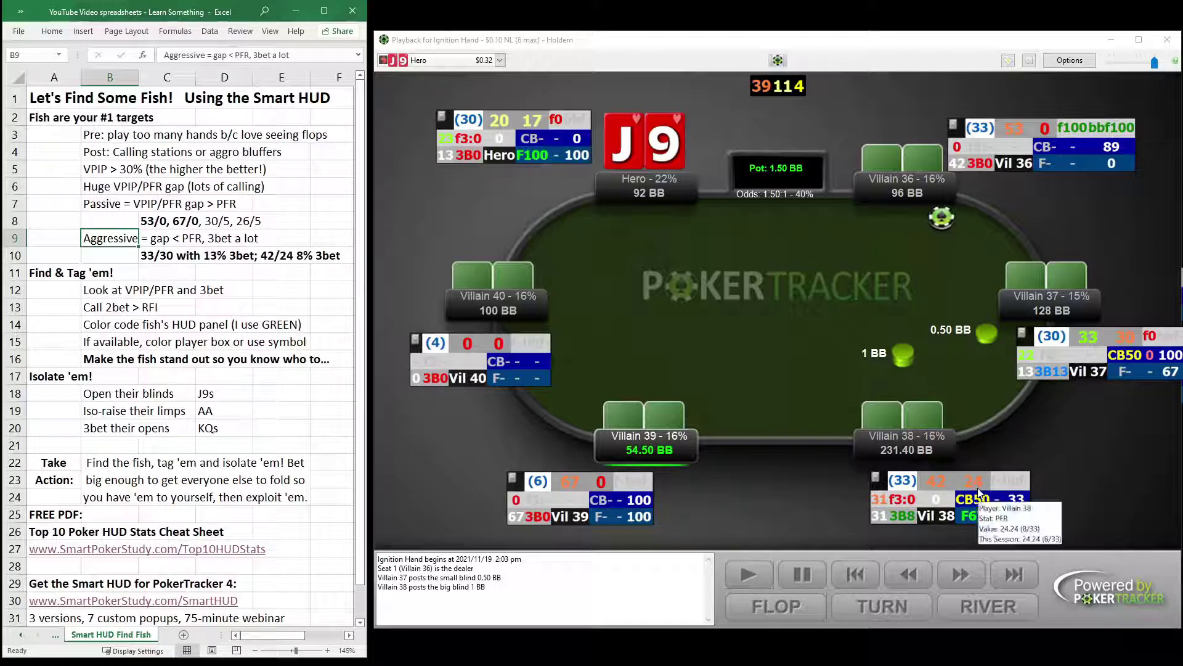
mouse_move(961, 495)
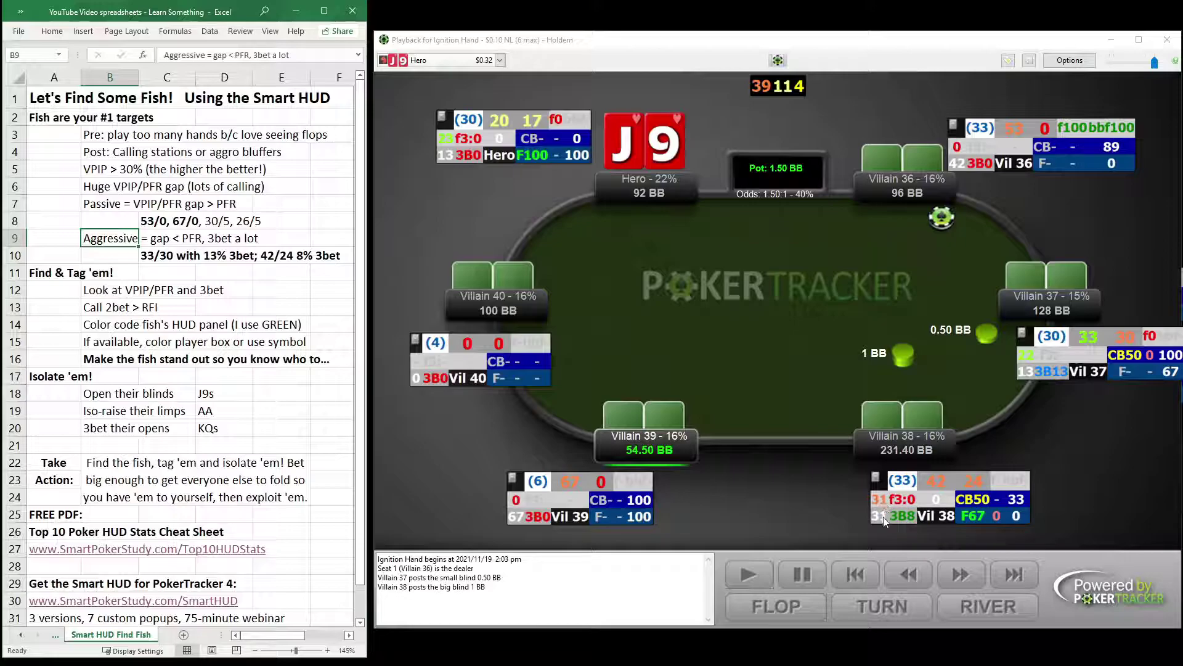
mouse_move(894, 518)
left_click(64, 279)
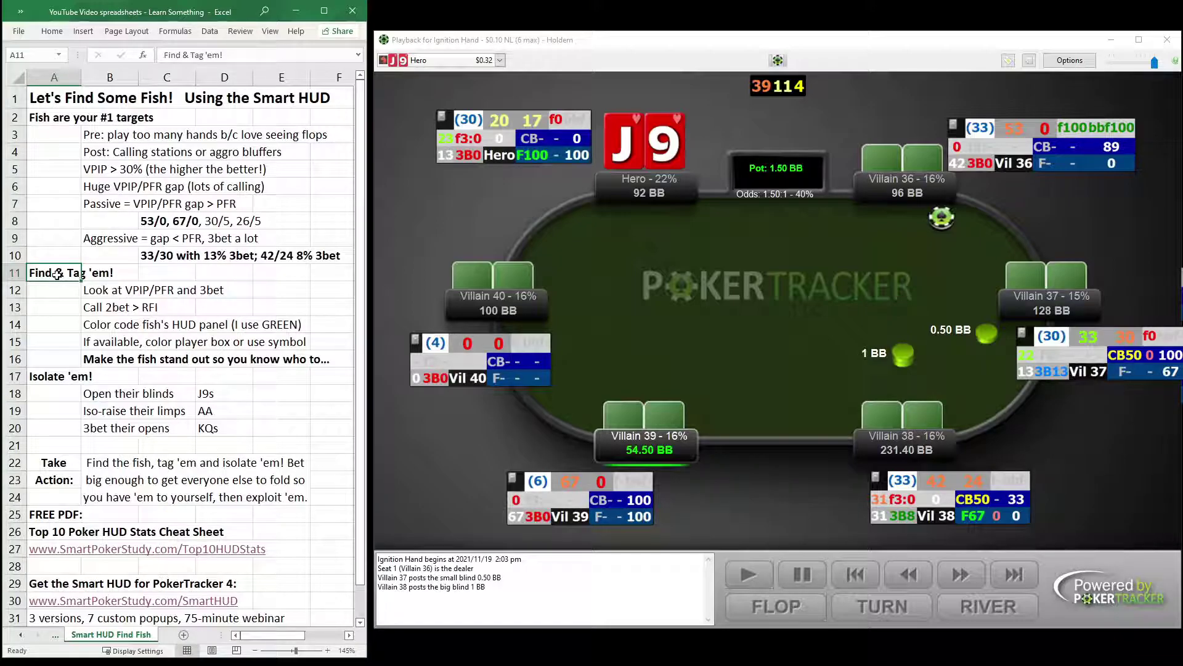
left_click(100, 296)
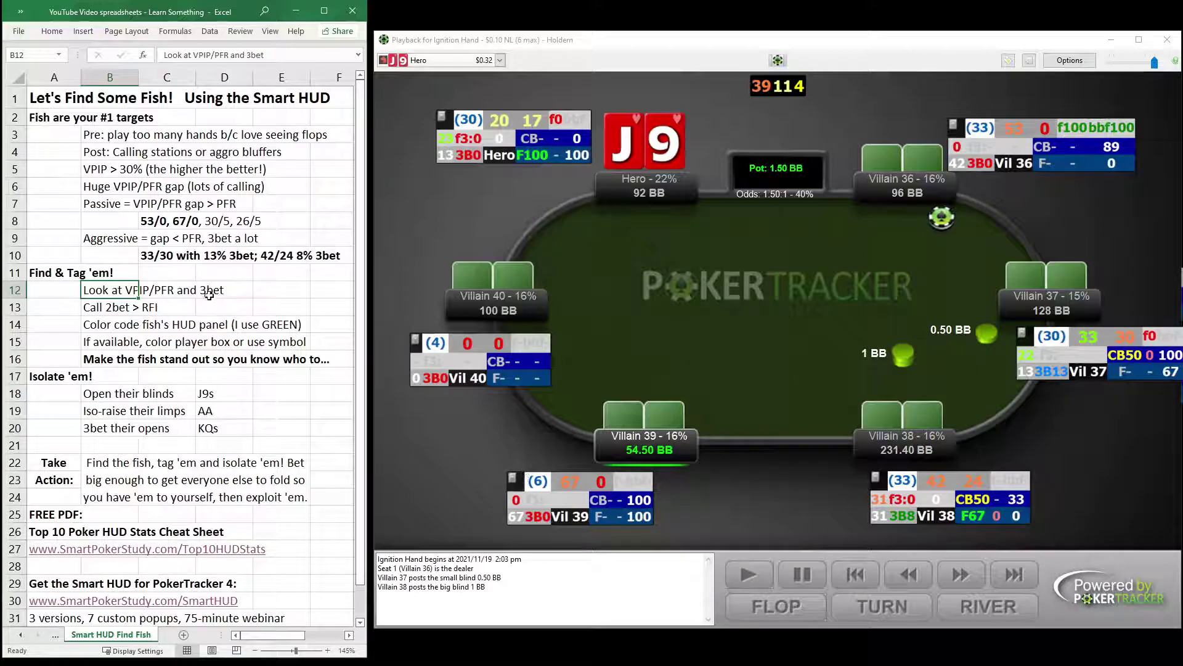
left_click(105, 310)
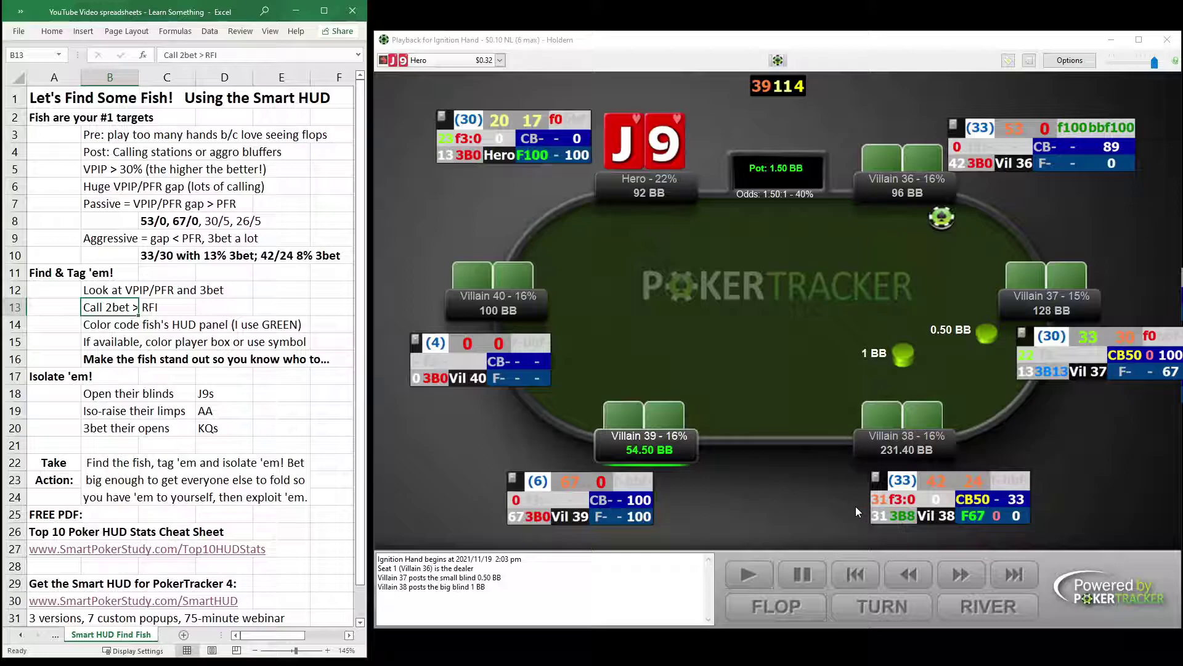
left_click(118, 325)
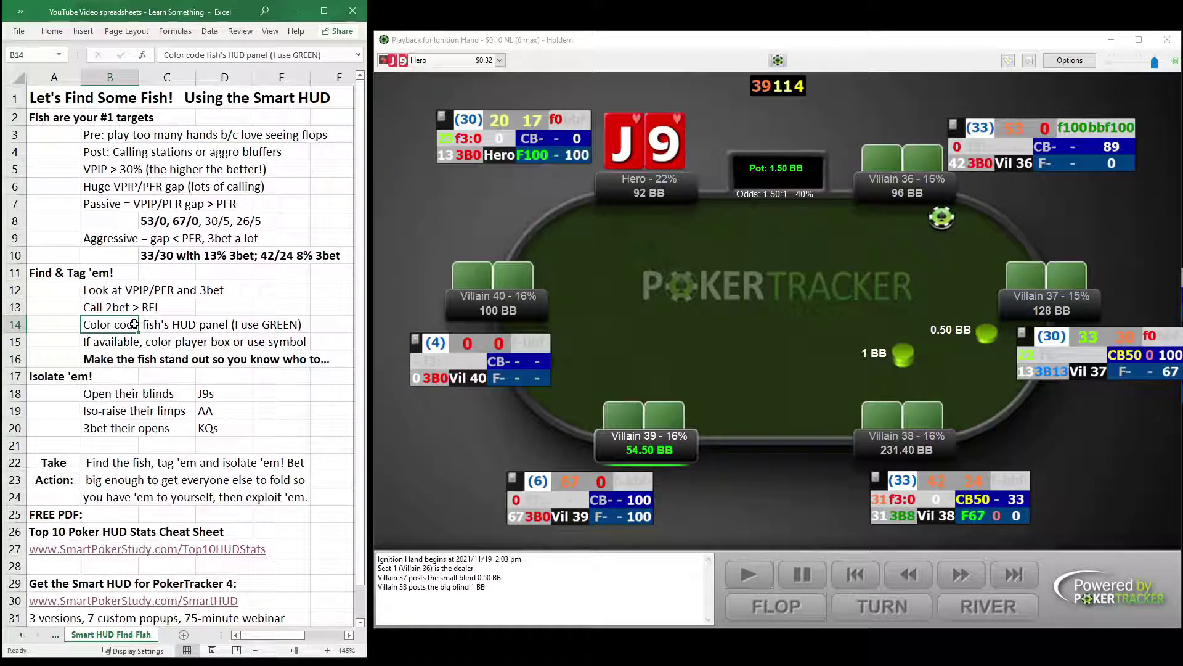
Step: Give Villains 39 and 38 green fish colour tags in their player notes
left_click(514, 481)
left_click(588, 362)
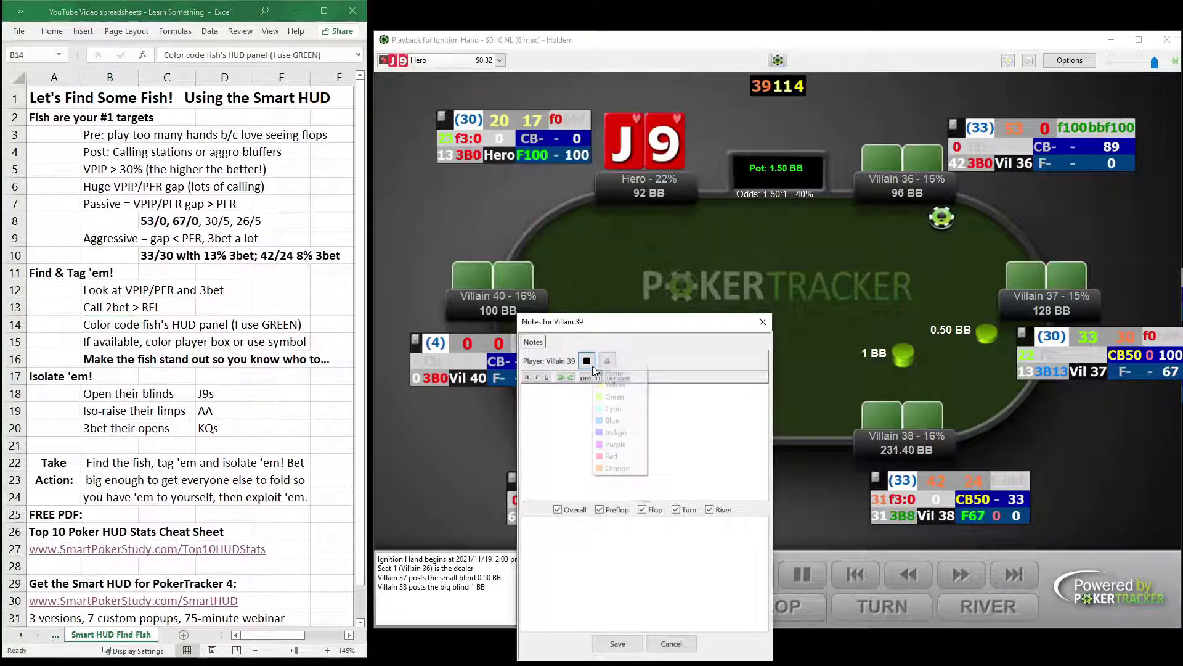
left_click(613, 396)
left_click(617, 643)
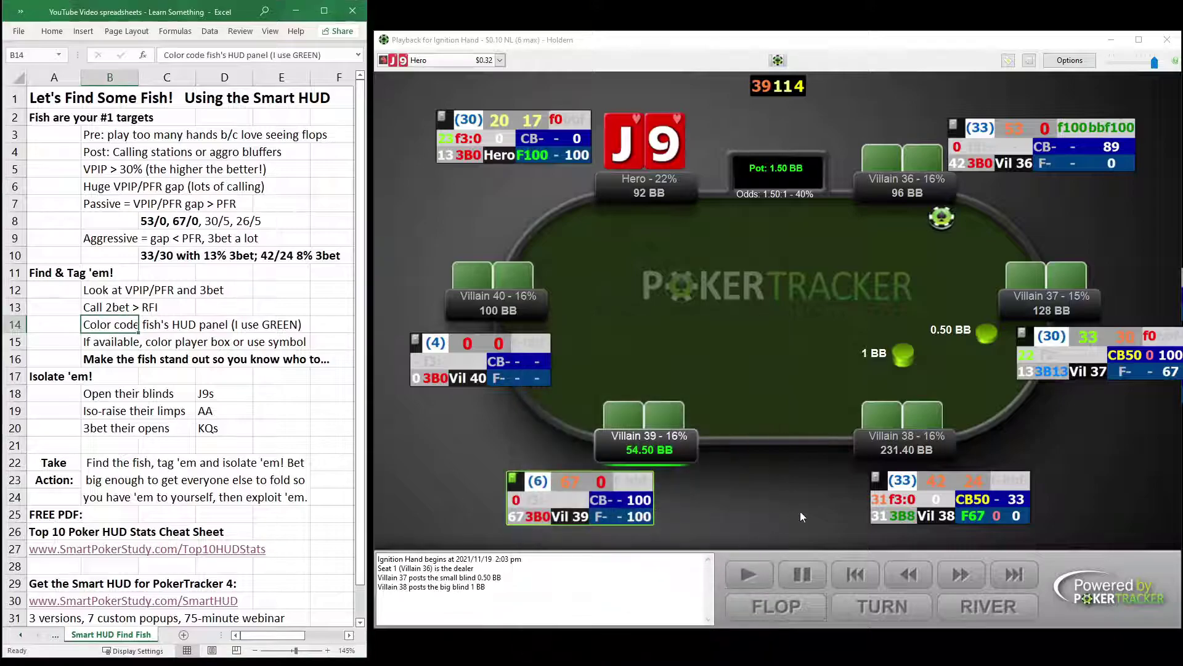
left_click(875, 481)
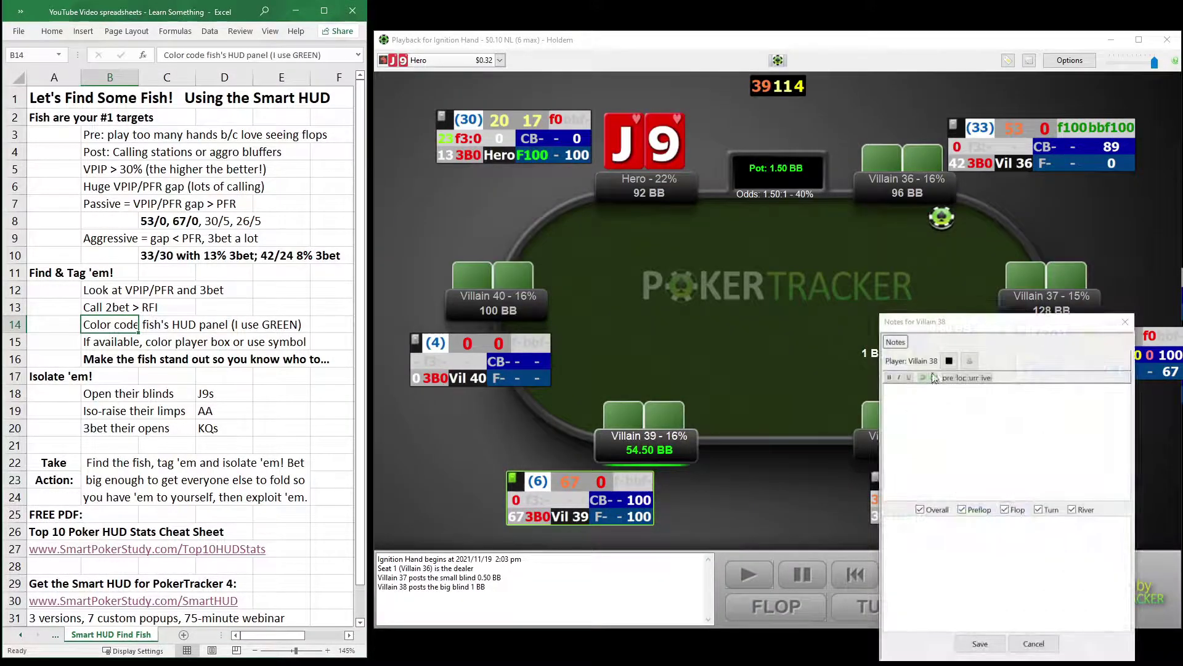
left_click(949, 361)
left_click(964, 393)
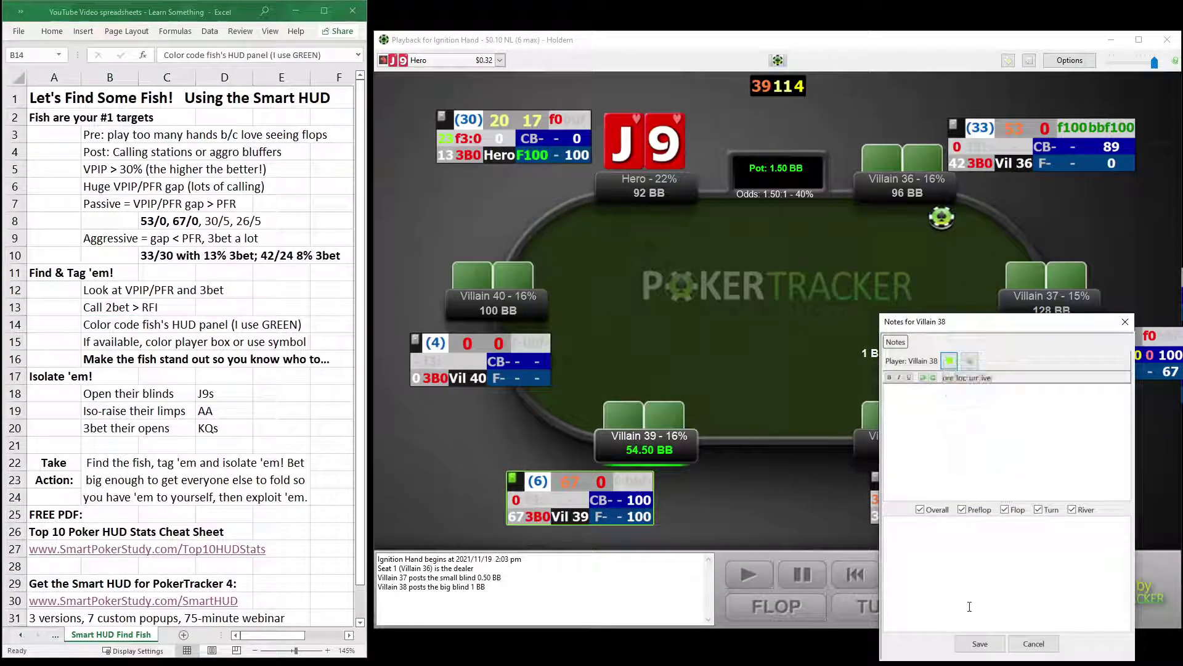
left_click(980, 643)
Step: Give Villains 37 and 36 green fish colour tags in their player notes
left_click(1020, 333)
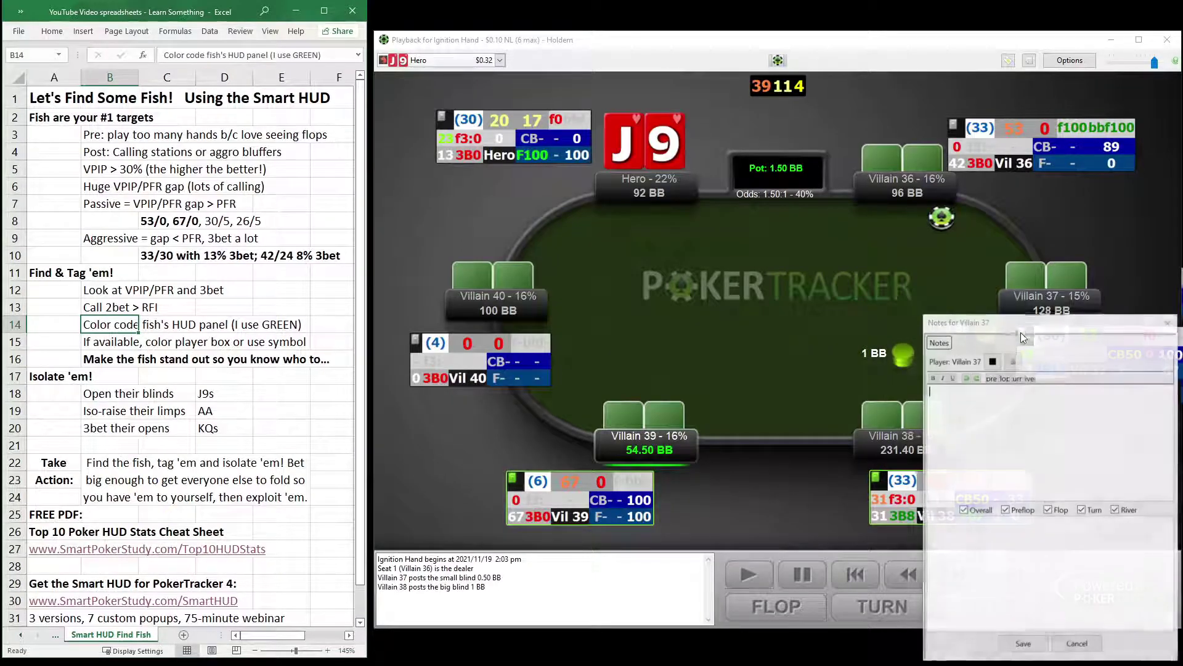
left_click(993, 360)
left_click(1014, 389)
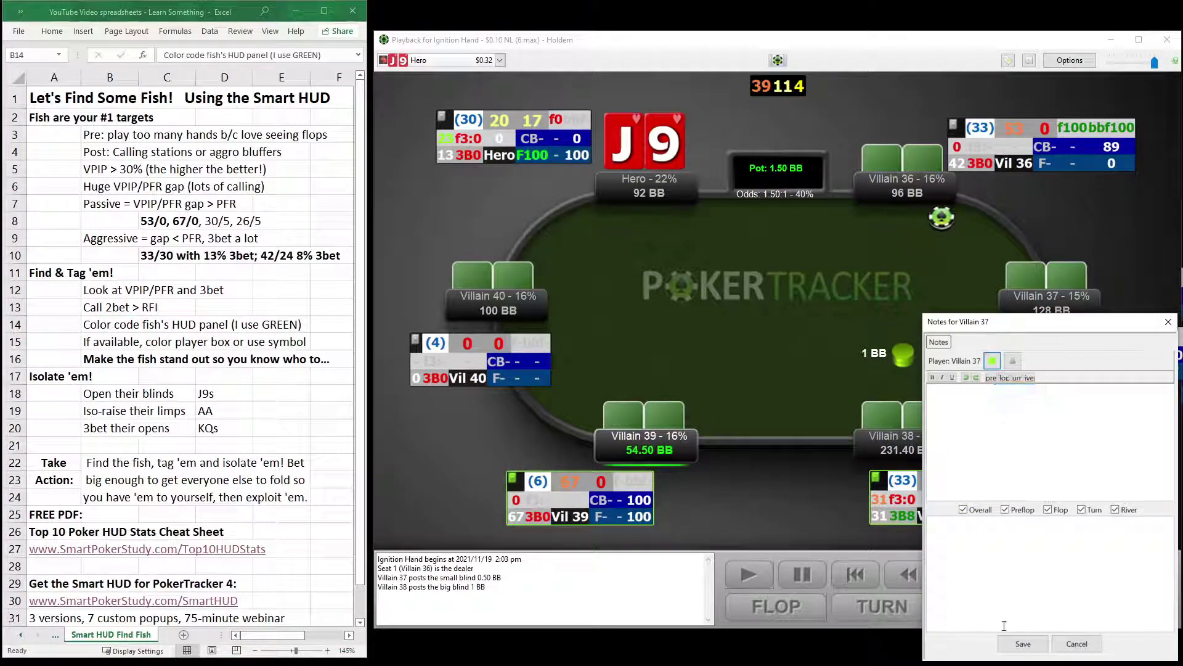
left_click(1006, 644)
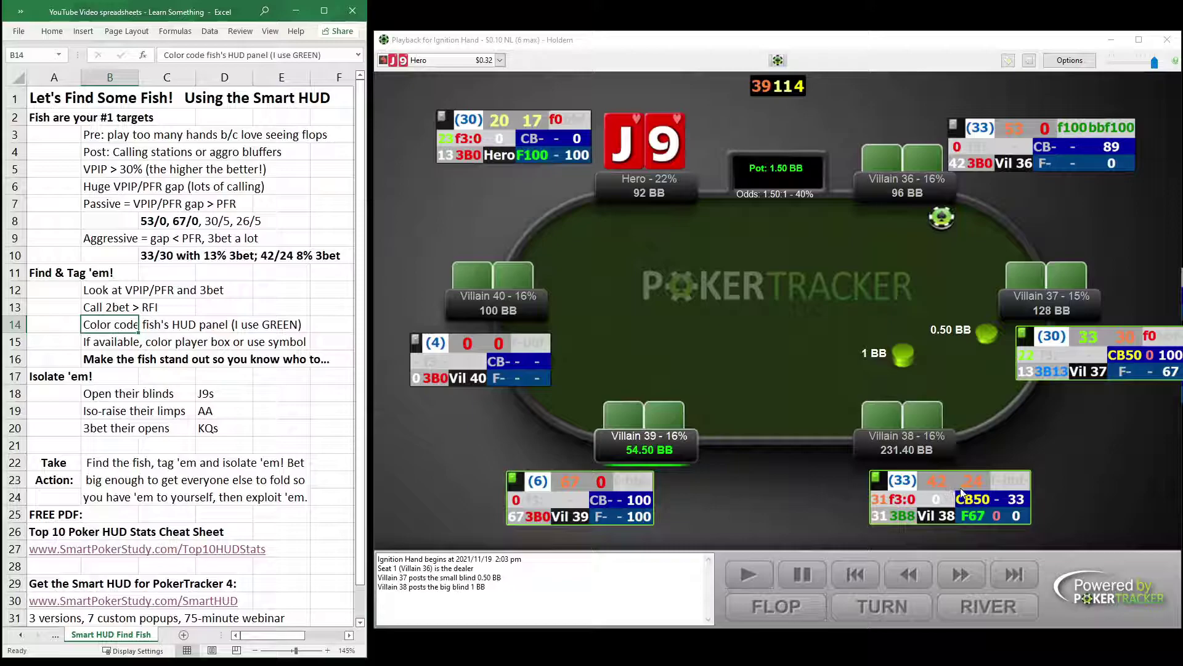
left_click(956, 127)
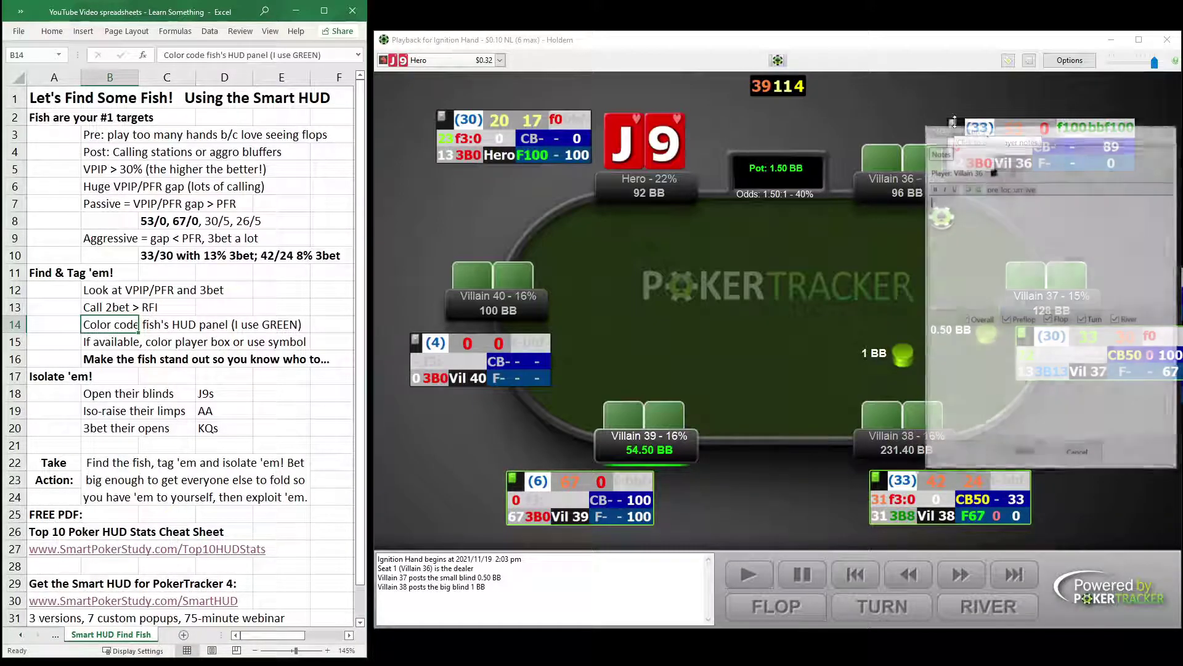
left_click(992, 170)
left_click(1016, 198)
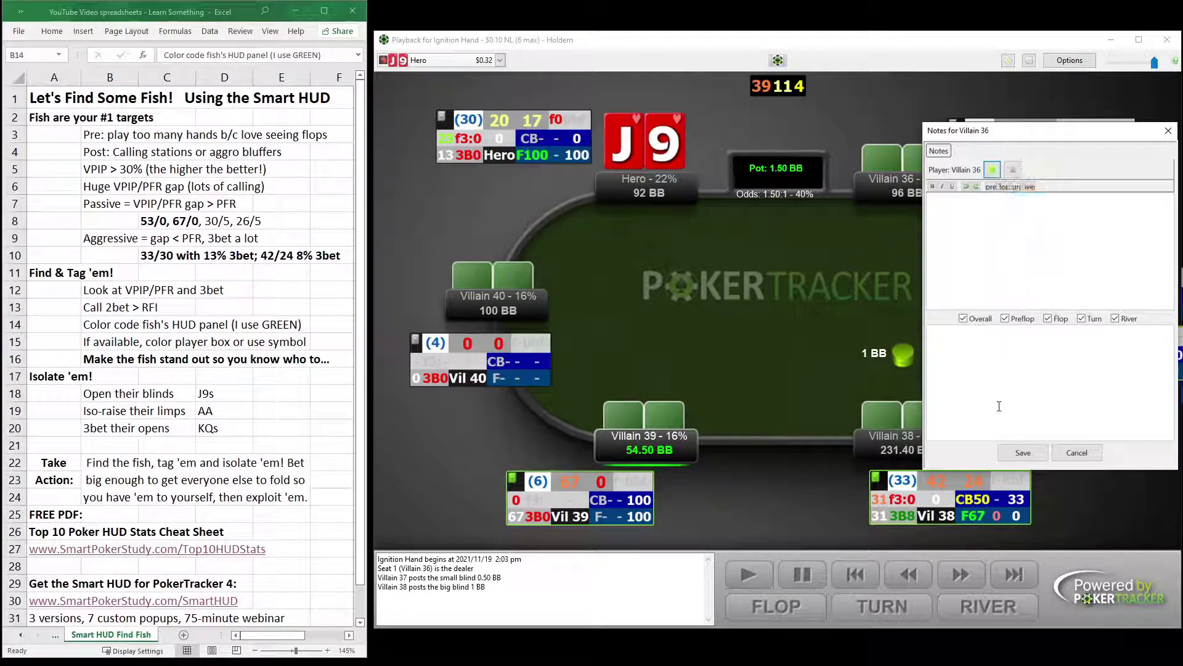
left_click(1008, 454)
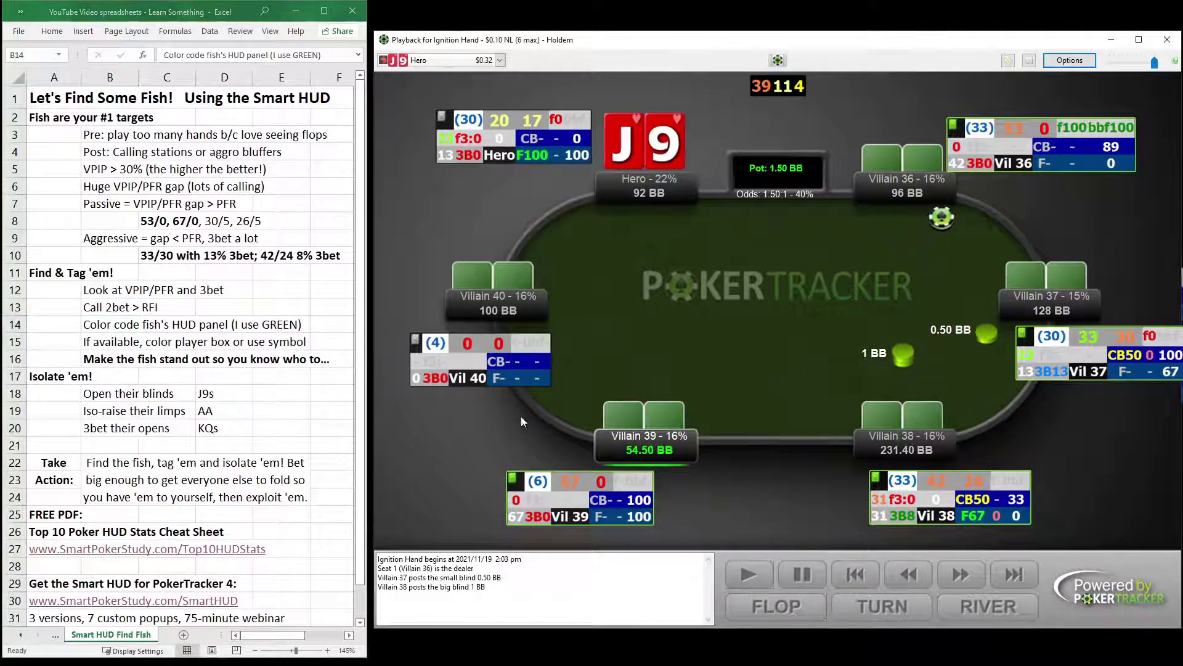
left_click(97, 337)
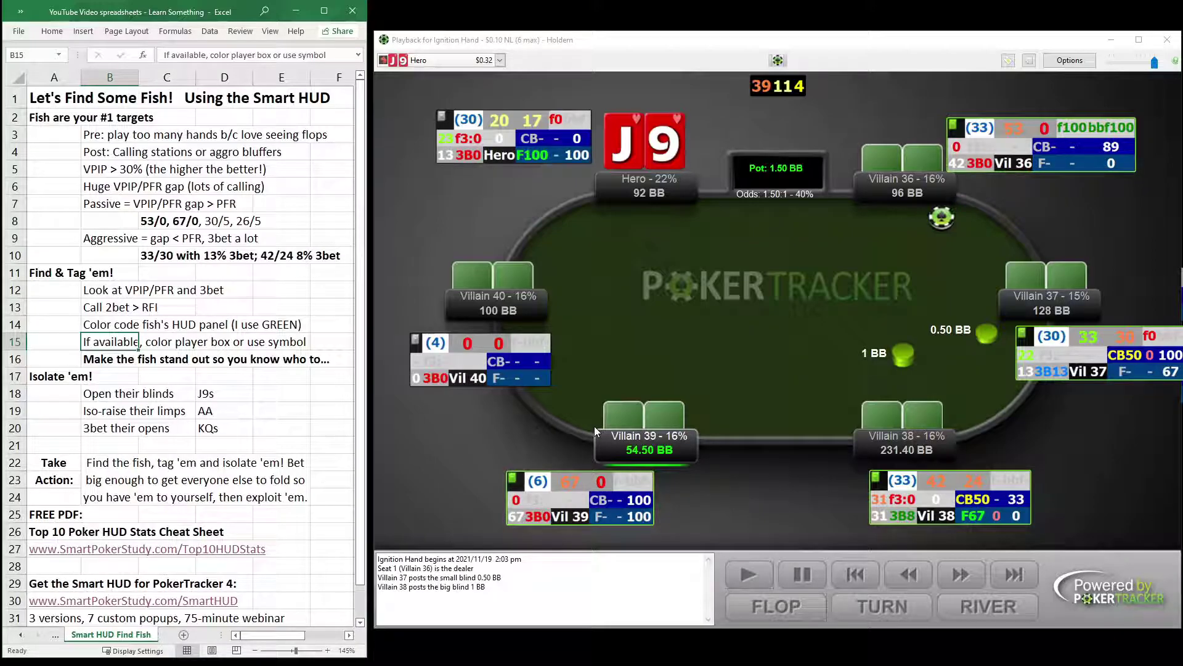
left_click(104, 359)
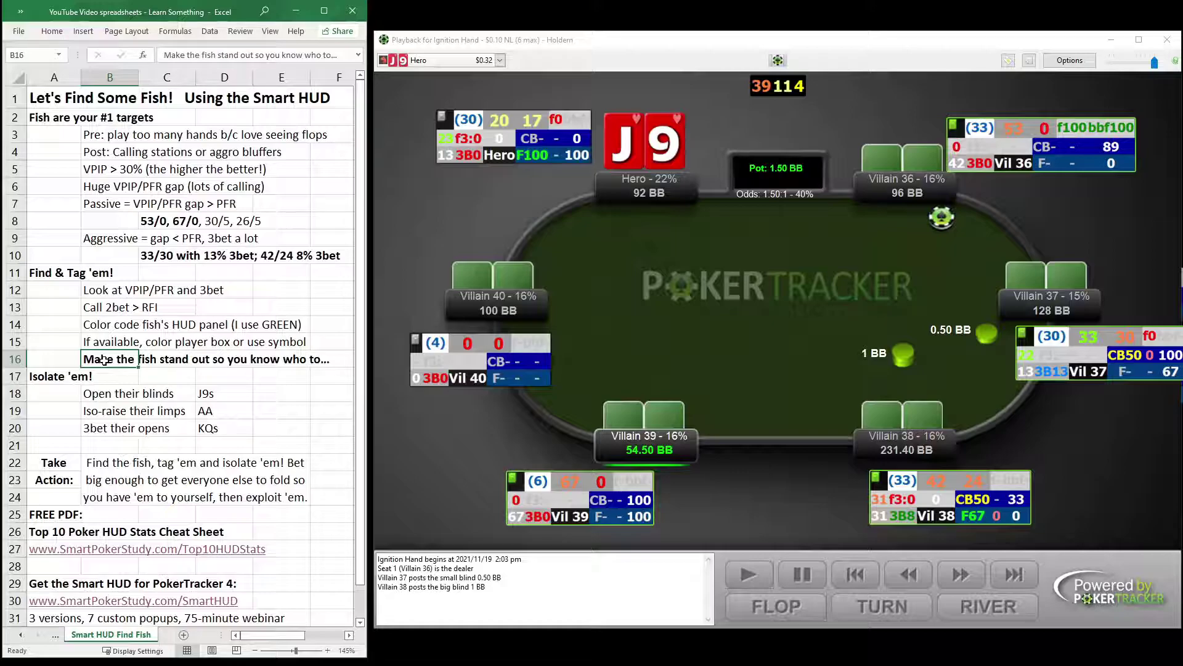
left_click(46, 383)
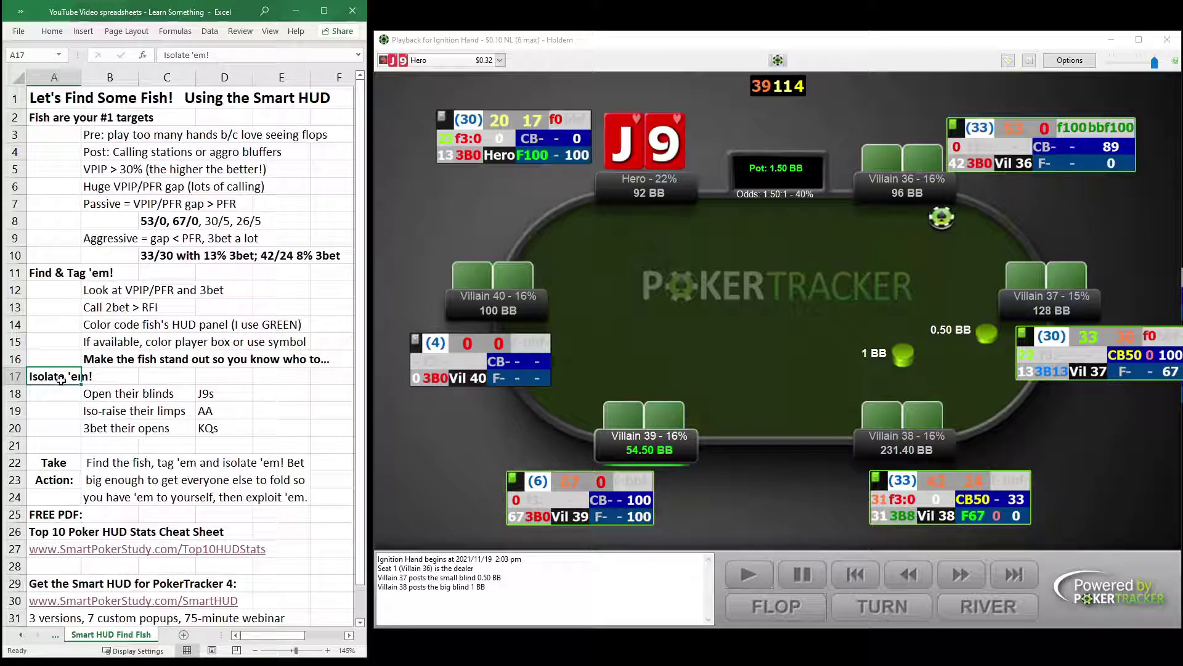
left_click(99, 393)
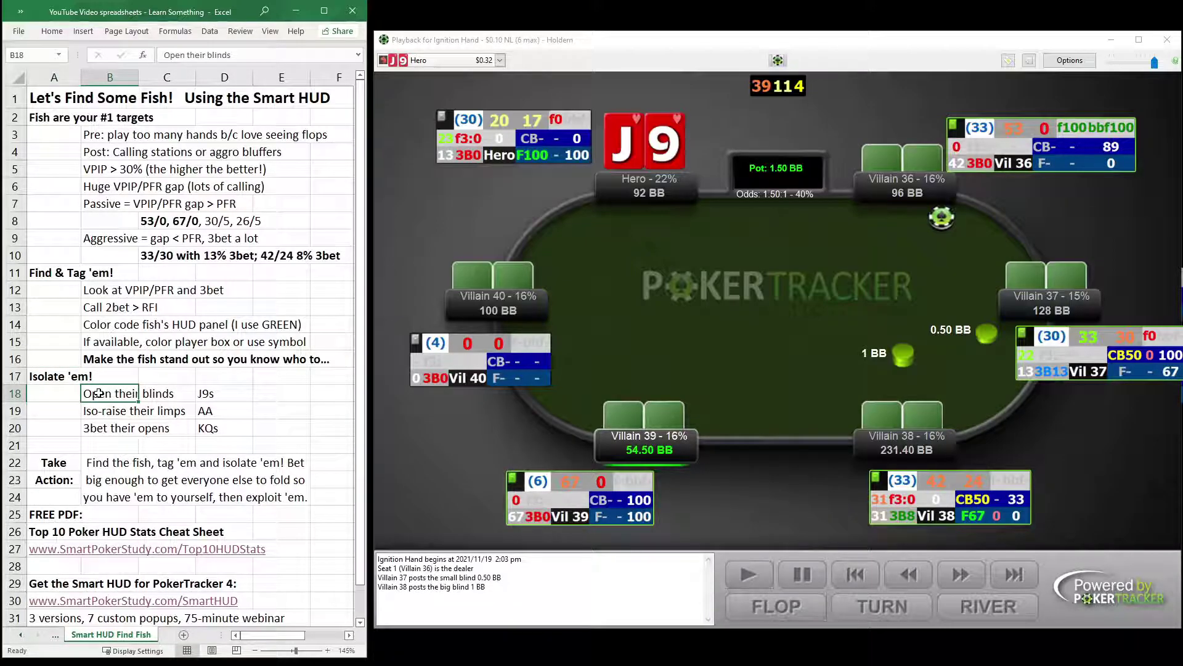
left_click_drag(117, 393, 227, 391)
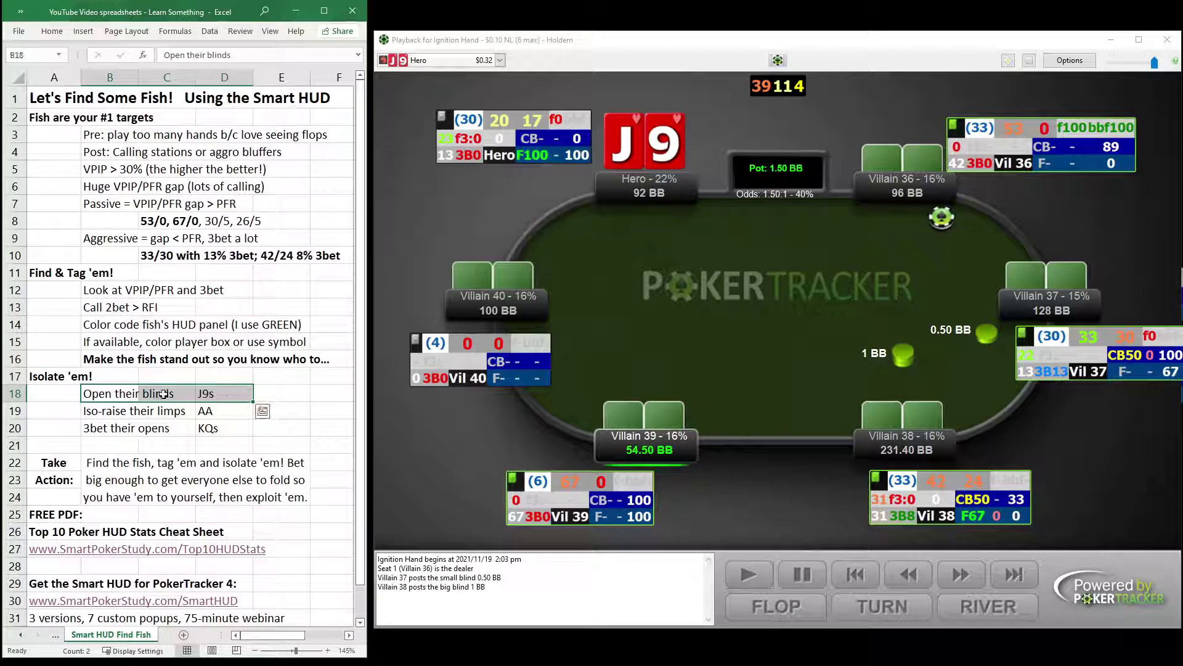
left_click(717, 323)
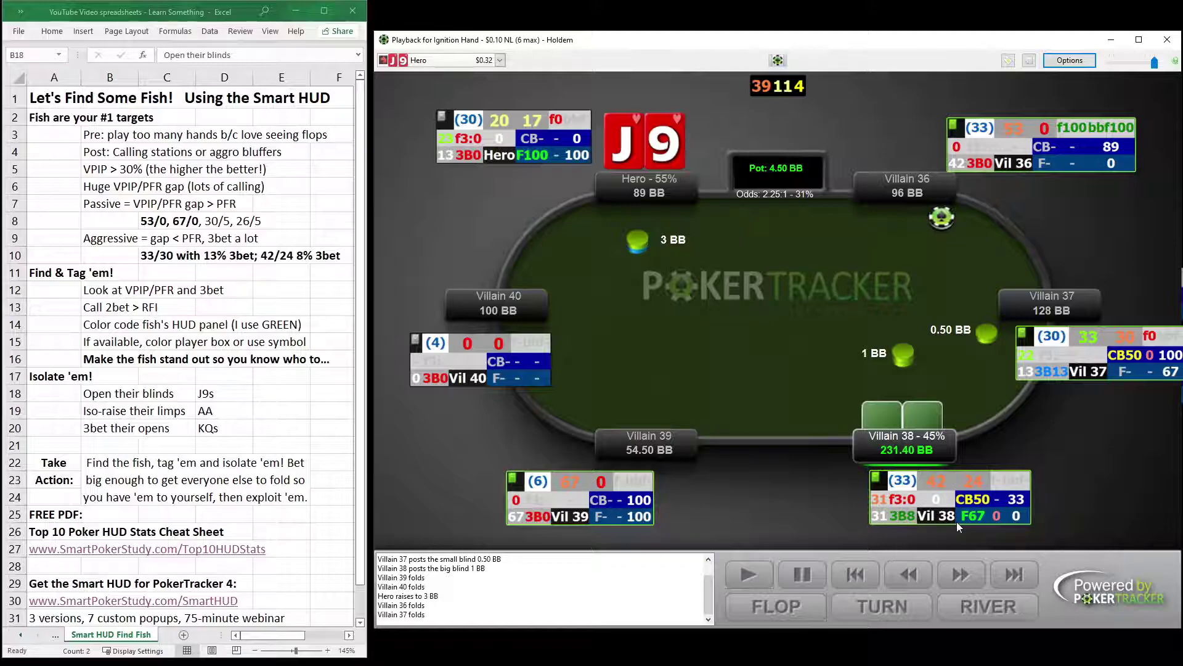
Step: Highlight the 'Iso-raise their limps' row with AA in the Excel notes
mouse_move(972, 518)
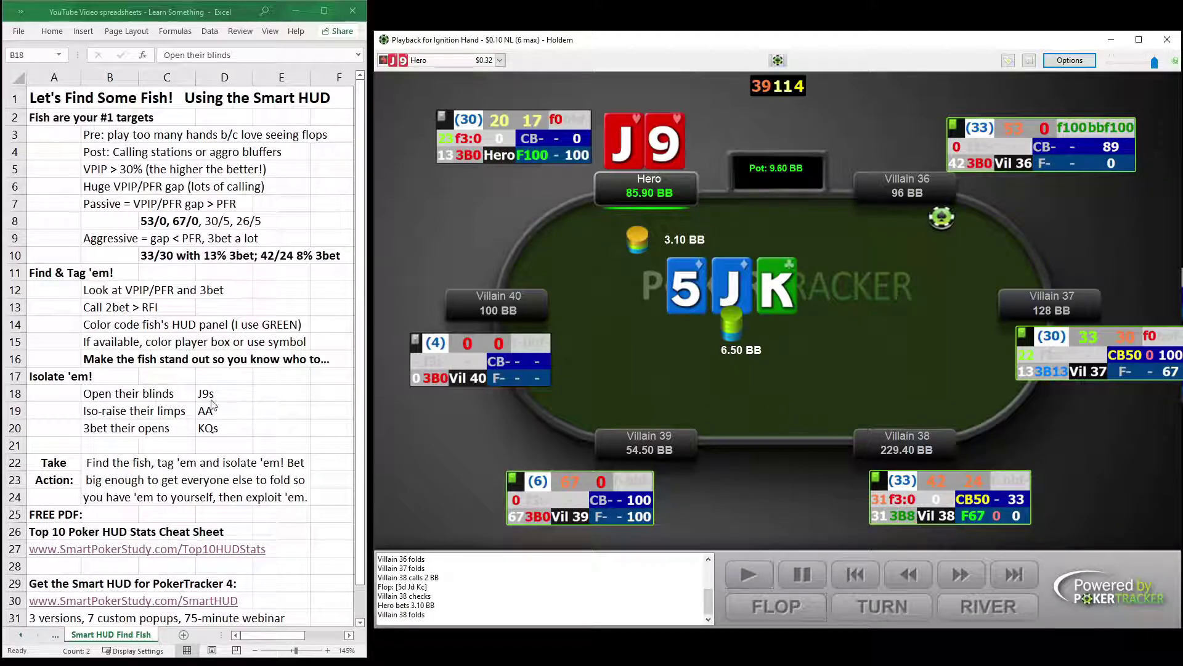
left_click_drag(123, 394, 206, 415)
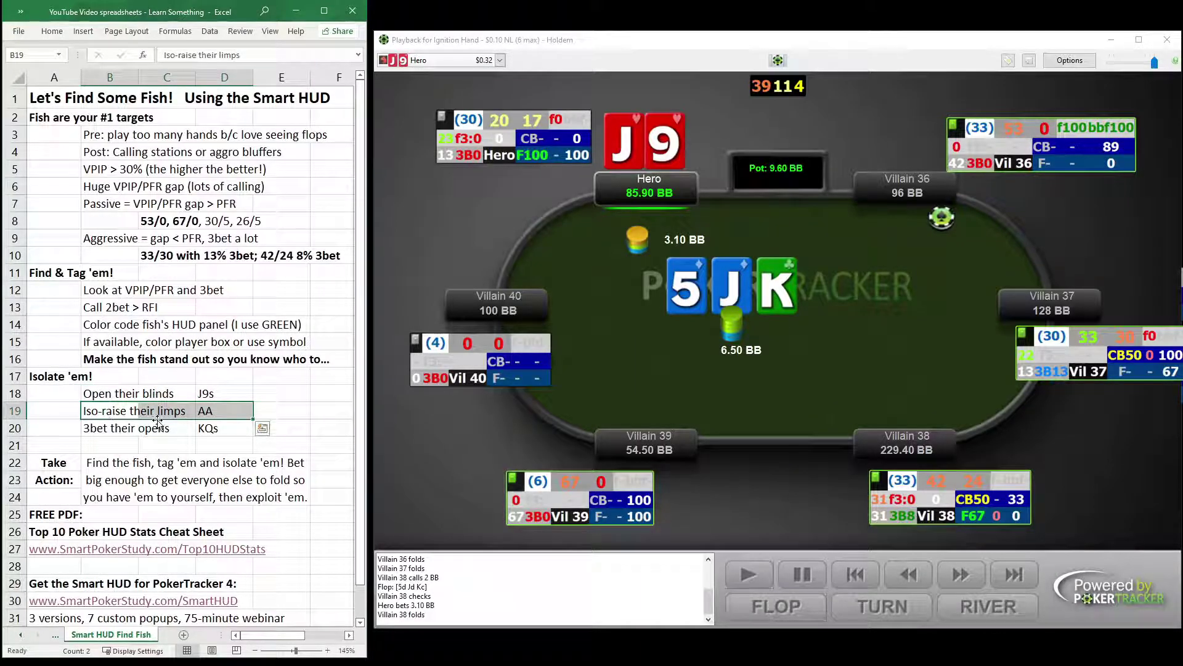
Step: Bring up the Winning Poker Network AA hand replay and step it back one action
left_click(1107, 41)
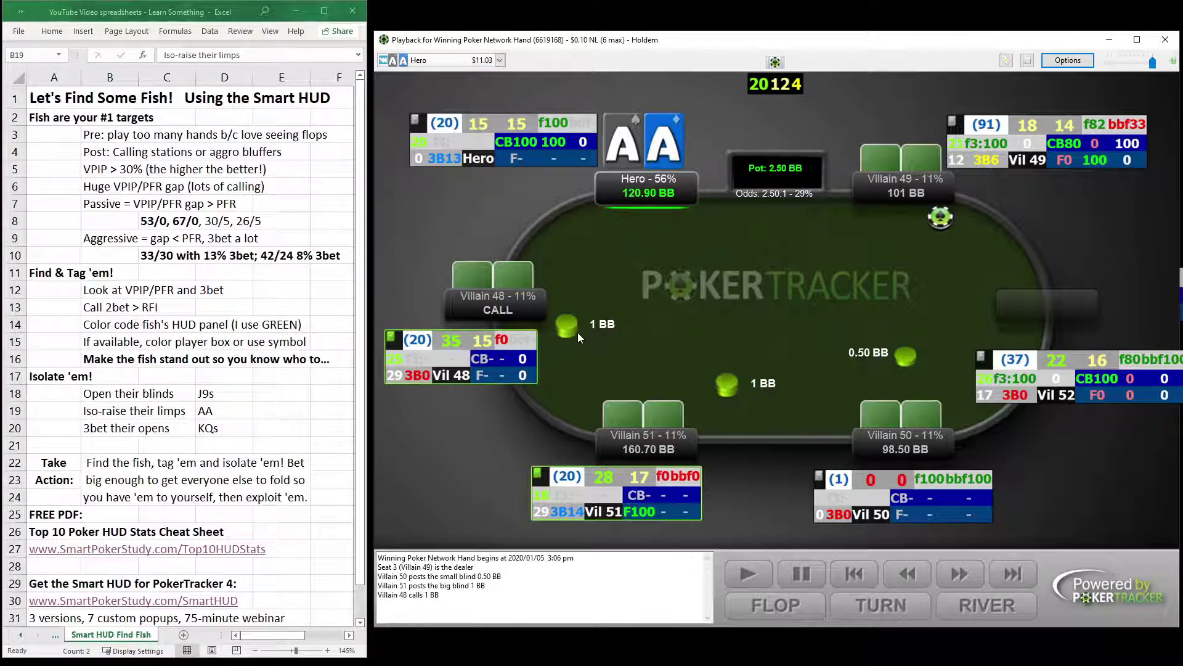
scroll(578, 331, "up", 1)
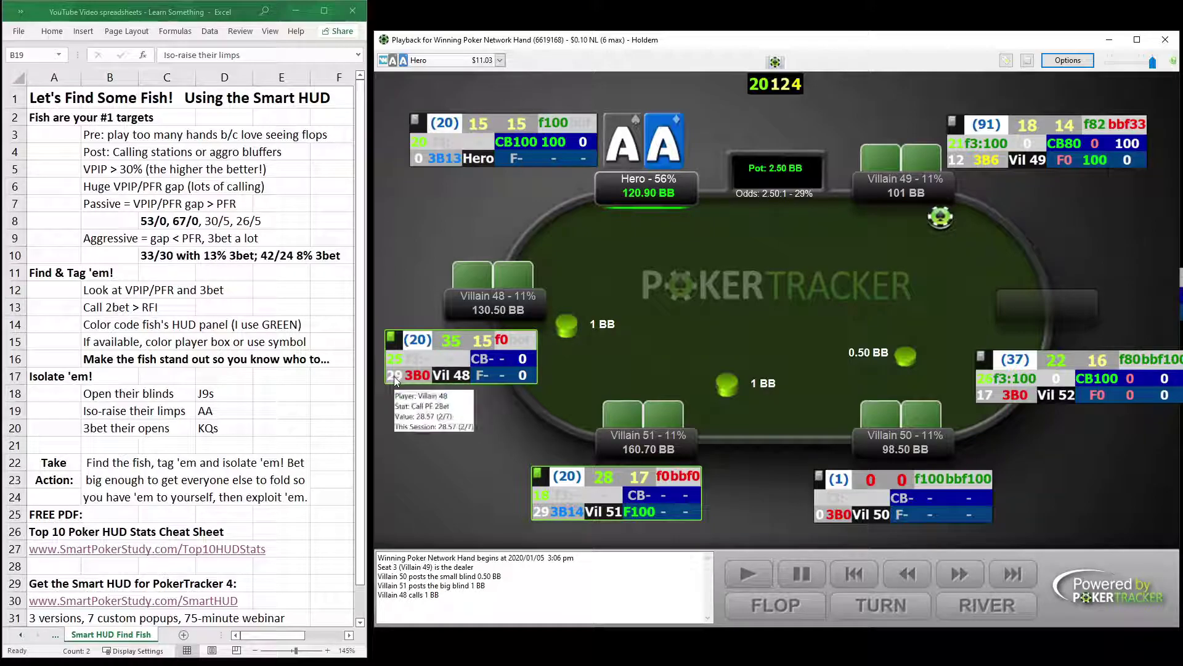
mouse_move(398, 363)
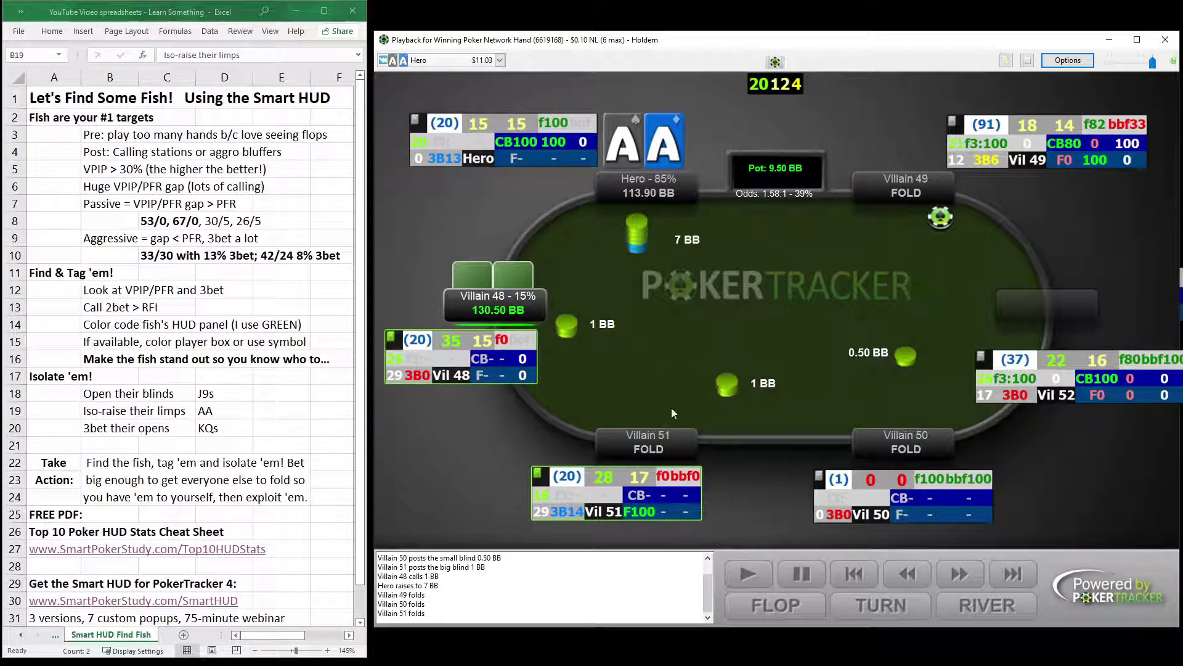
key("Left")
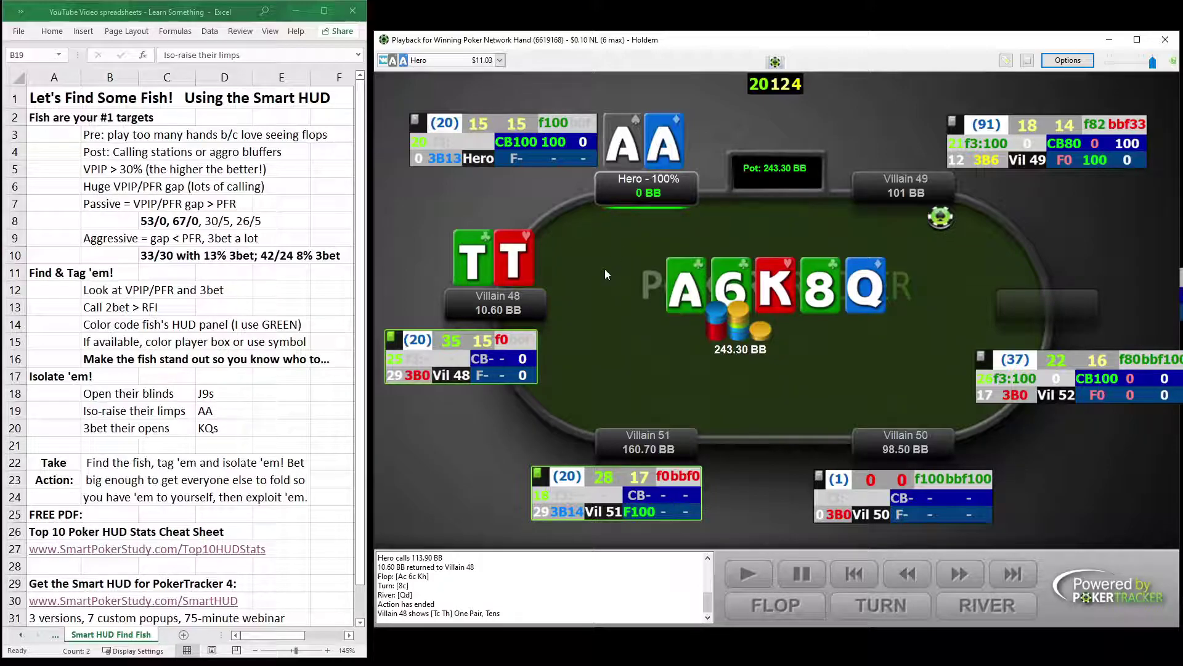
Step: Highlight the '3bet their opens' row with KQs in the notes, then return to the replay
left_click(136, 424)
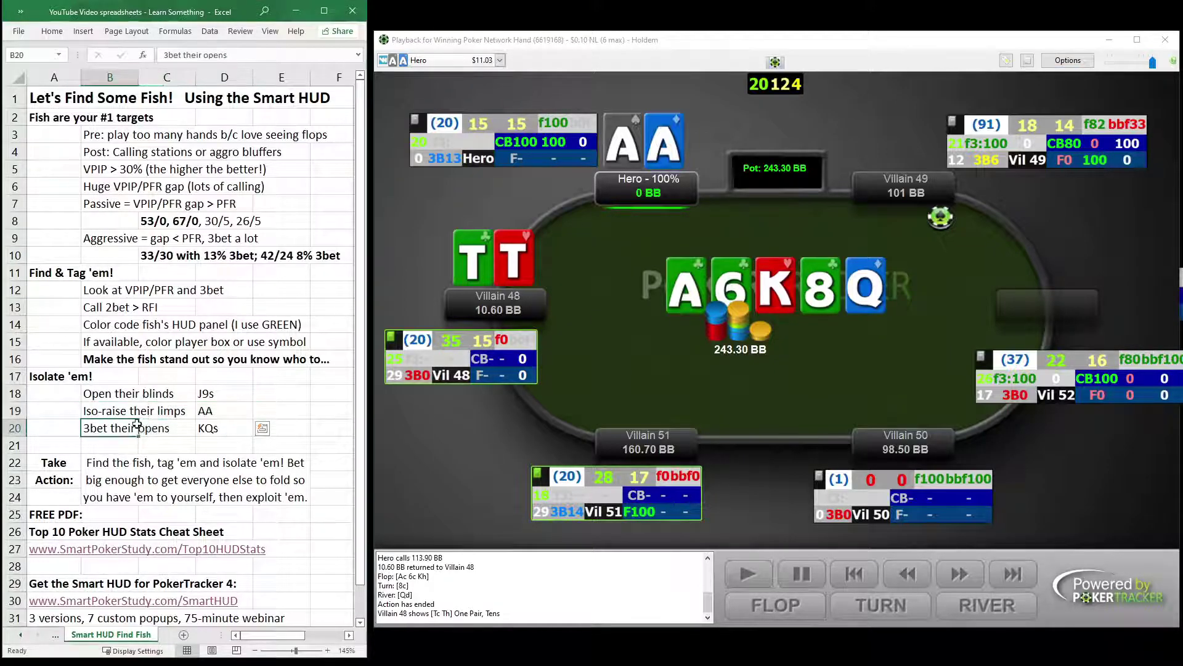
key("shift+Right")
key("shift+Right")
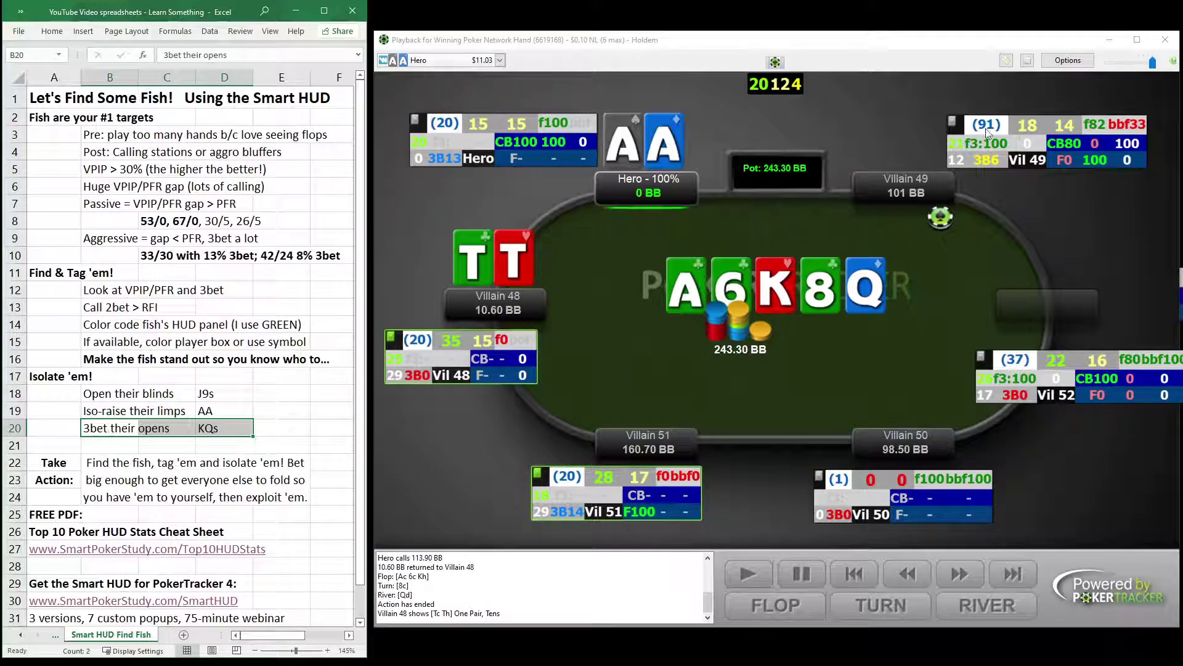
left_click(698, 374)
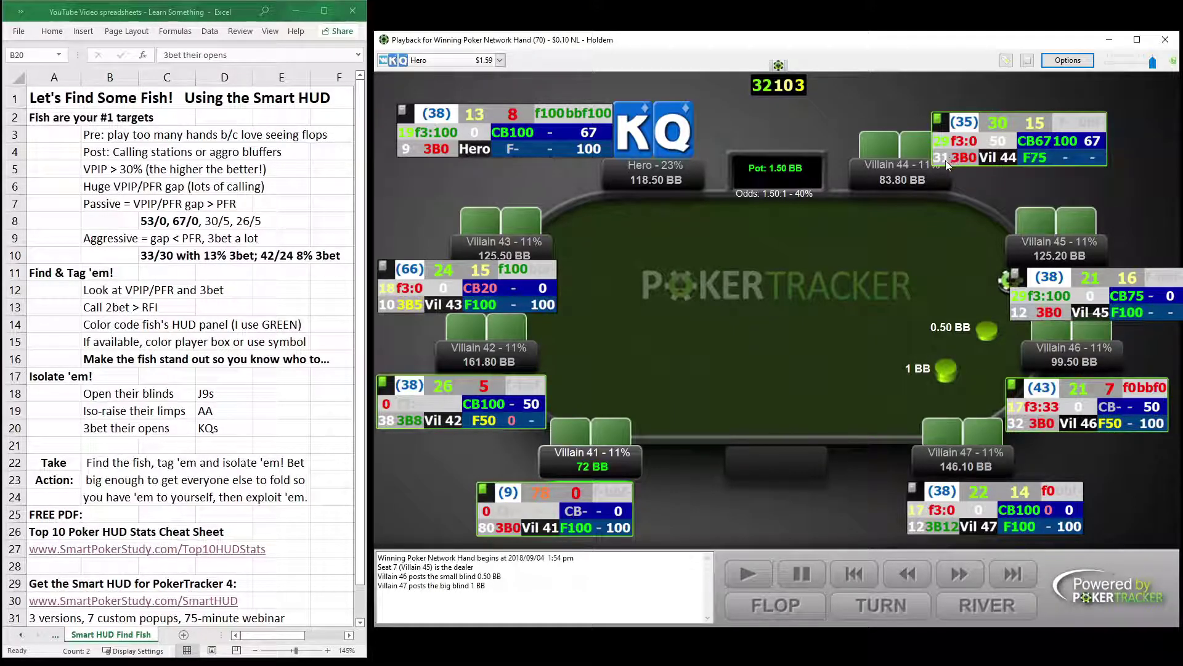
Step: Check Villain 44's and Villain 42's HUD stats during the KQ hand replay
mouse_move(946, 162)
mouse_move(386, 420)
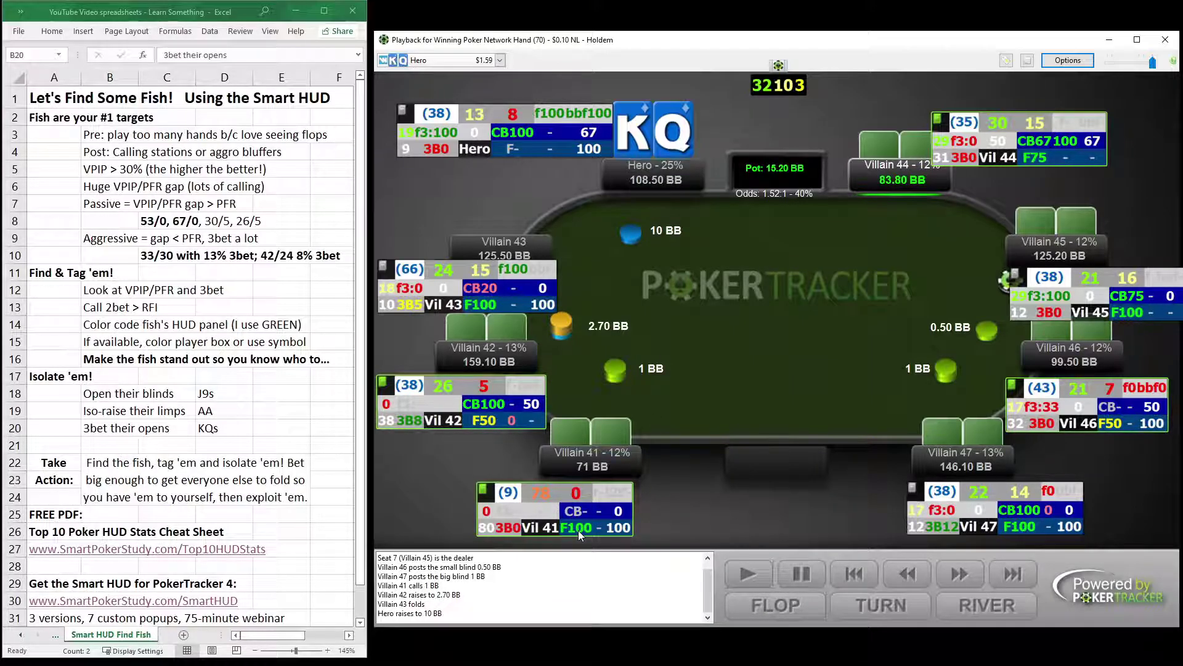
Step: Check Villain 41's F100 HUD stat in the KQ hand replay
mouse_move(578, 530)
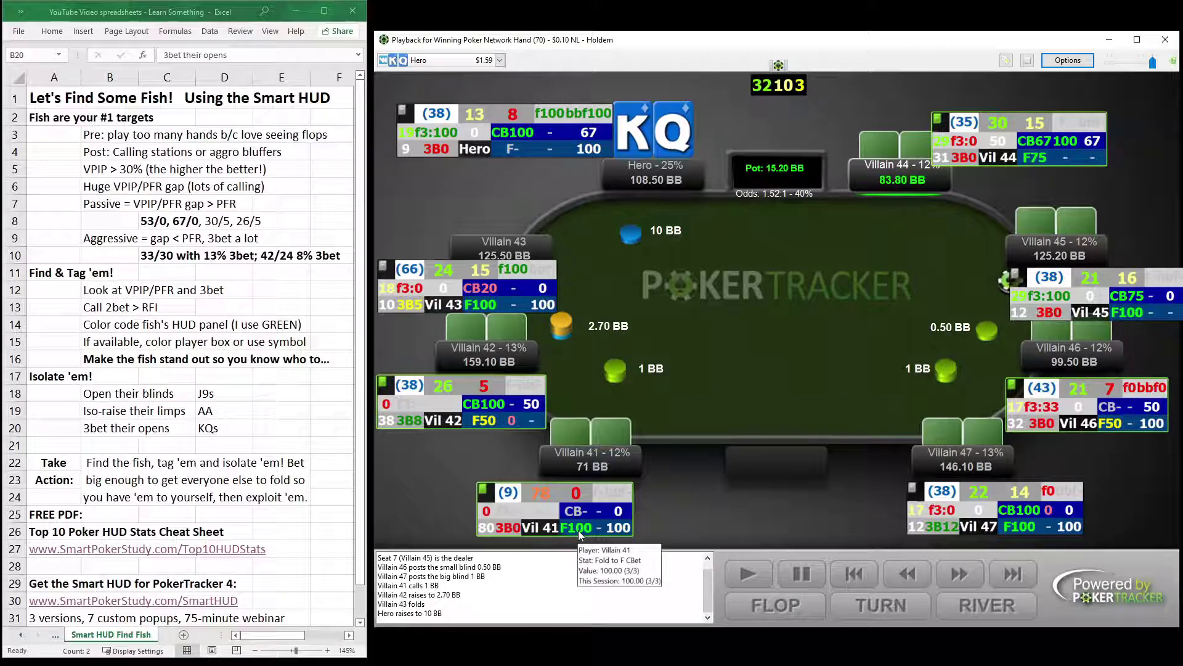